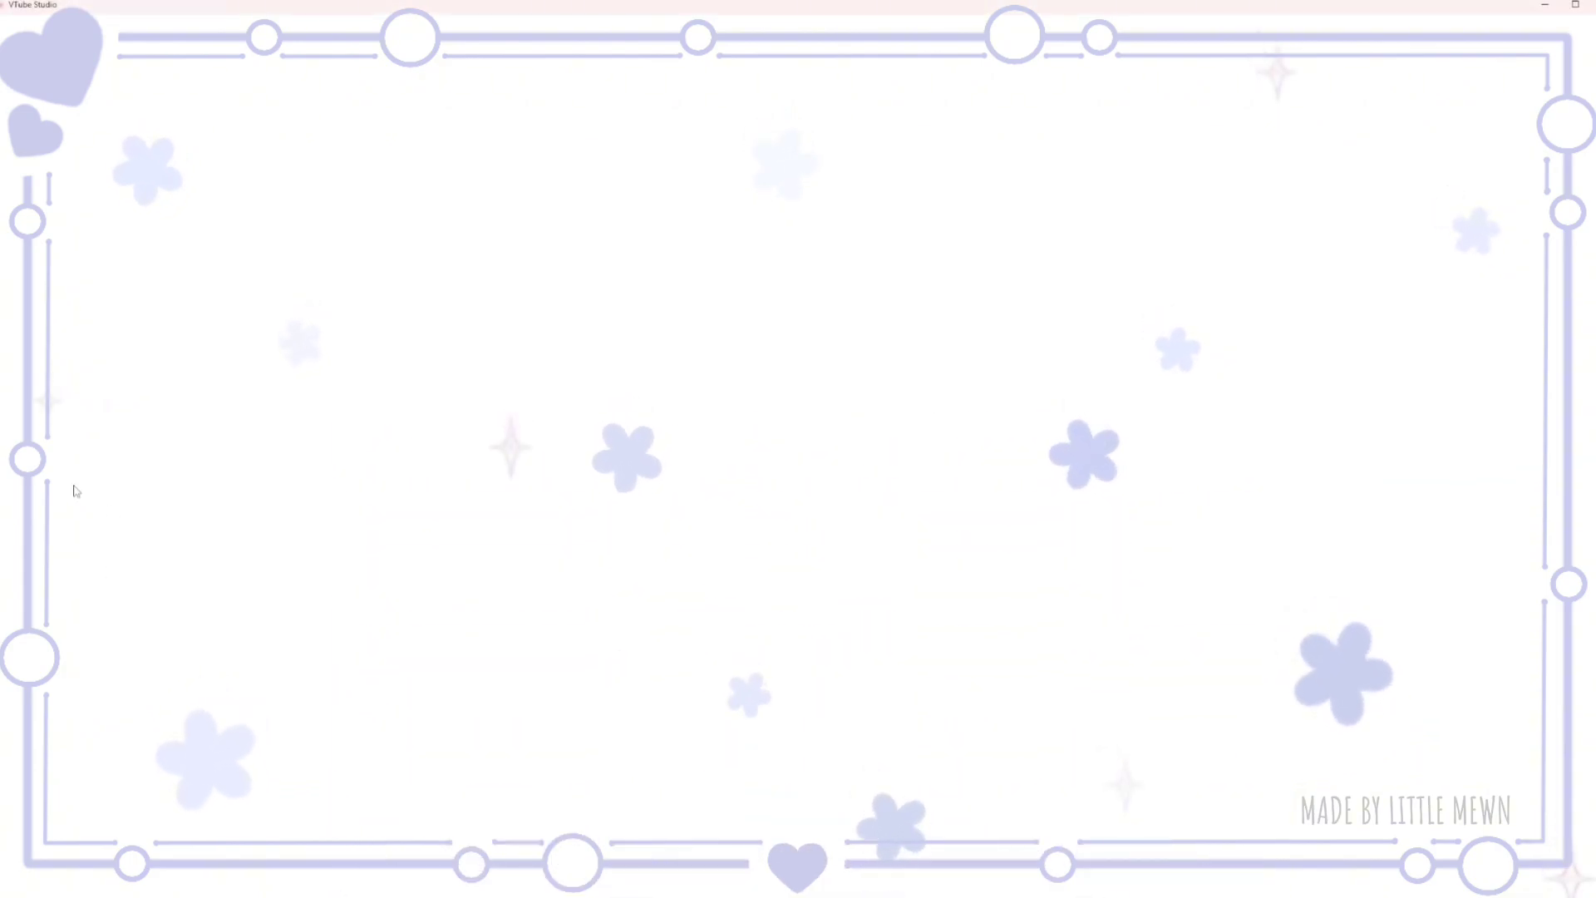
# Show the IMPORT your own MODEL notice from the Change VTS Model list.
pyautogui.doubleClick(67, 488)
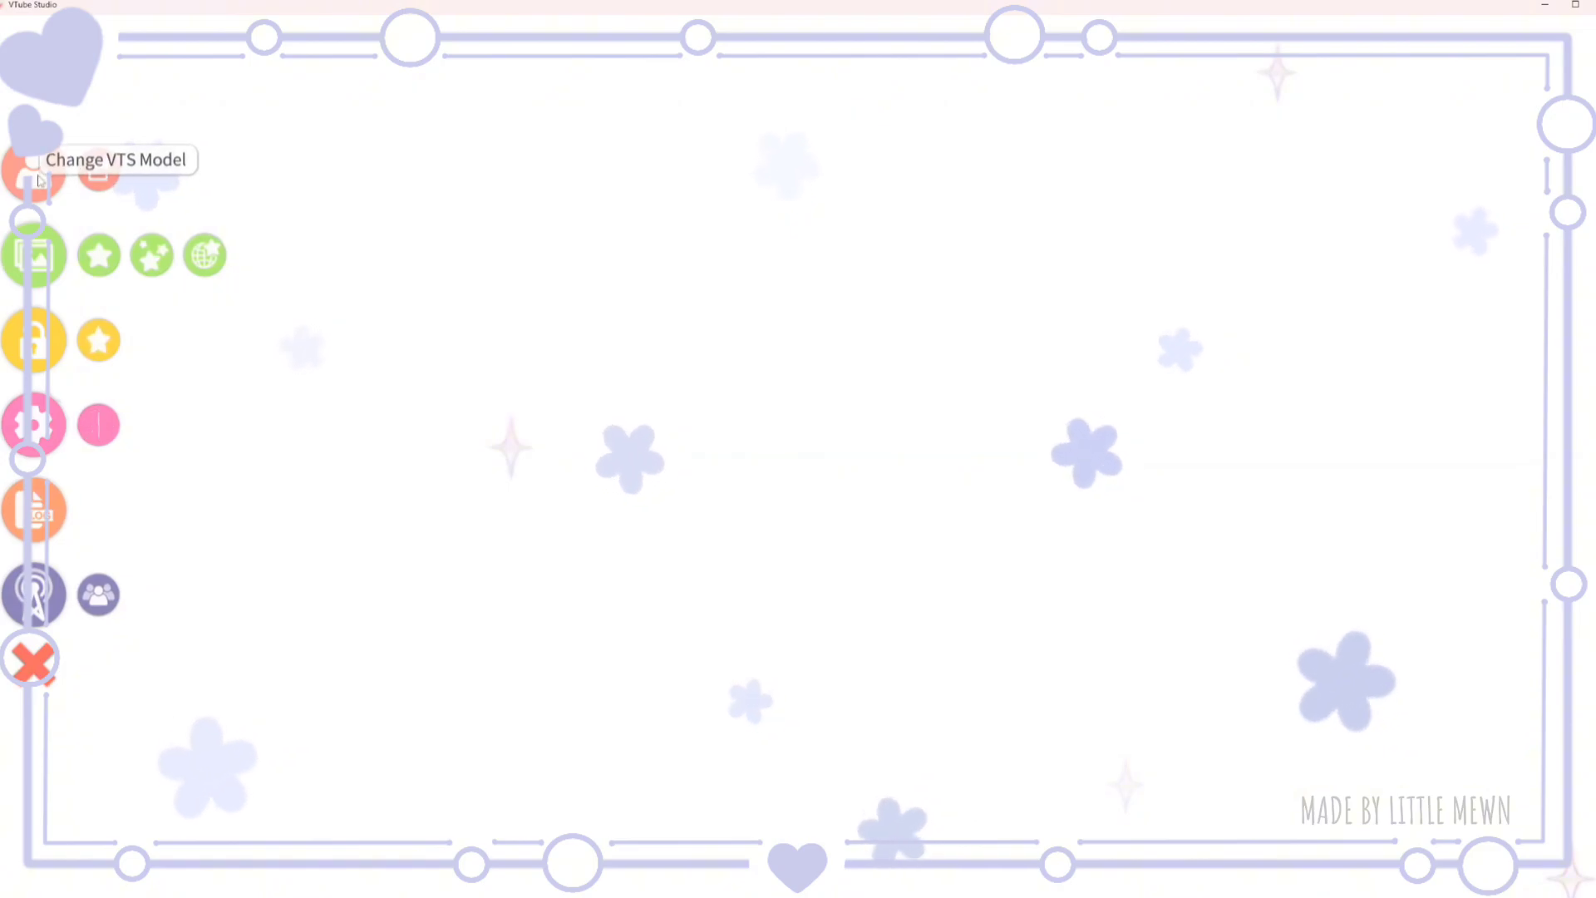
pyautogui.click(37, 181)
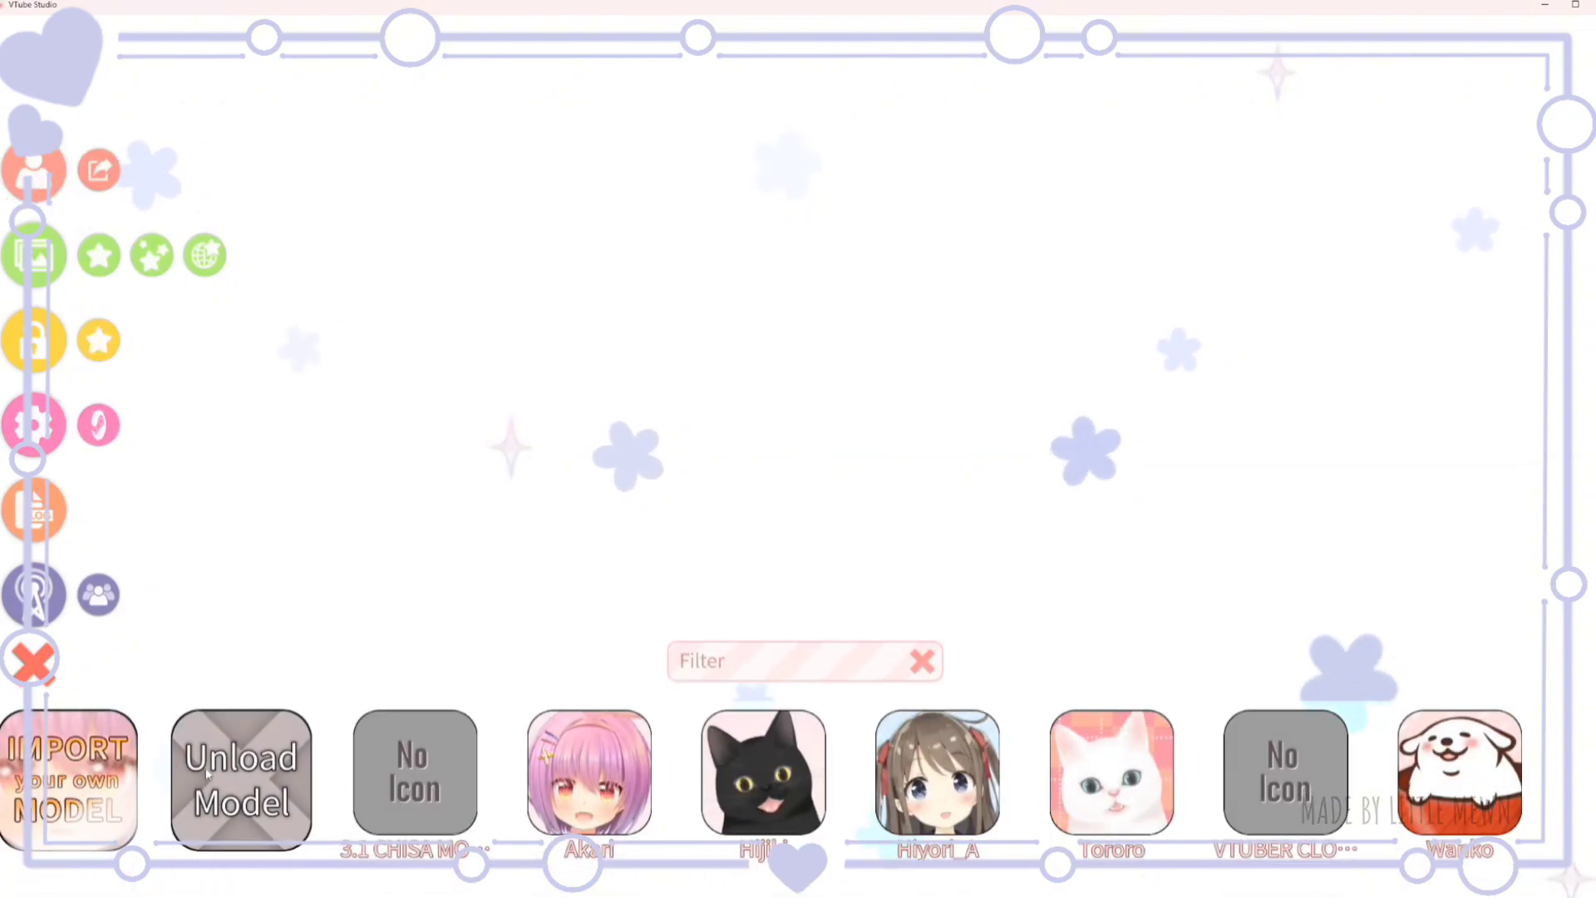
pyautogui.click(118, 808)
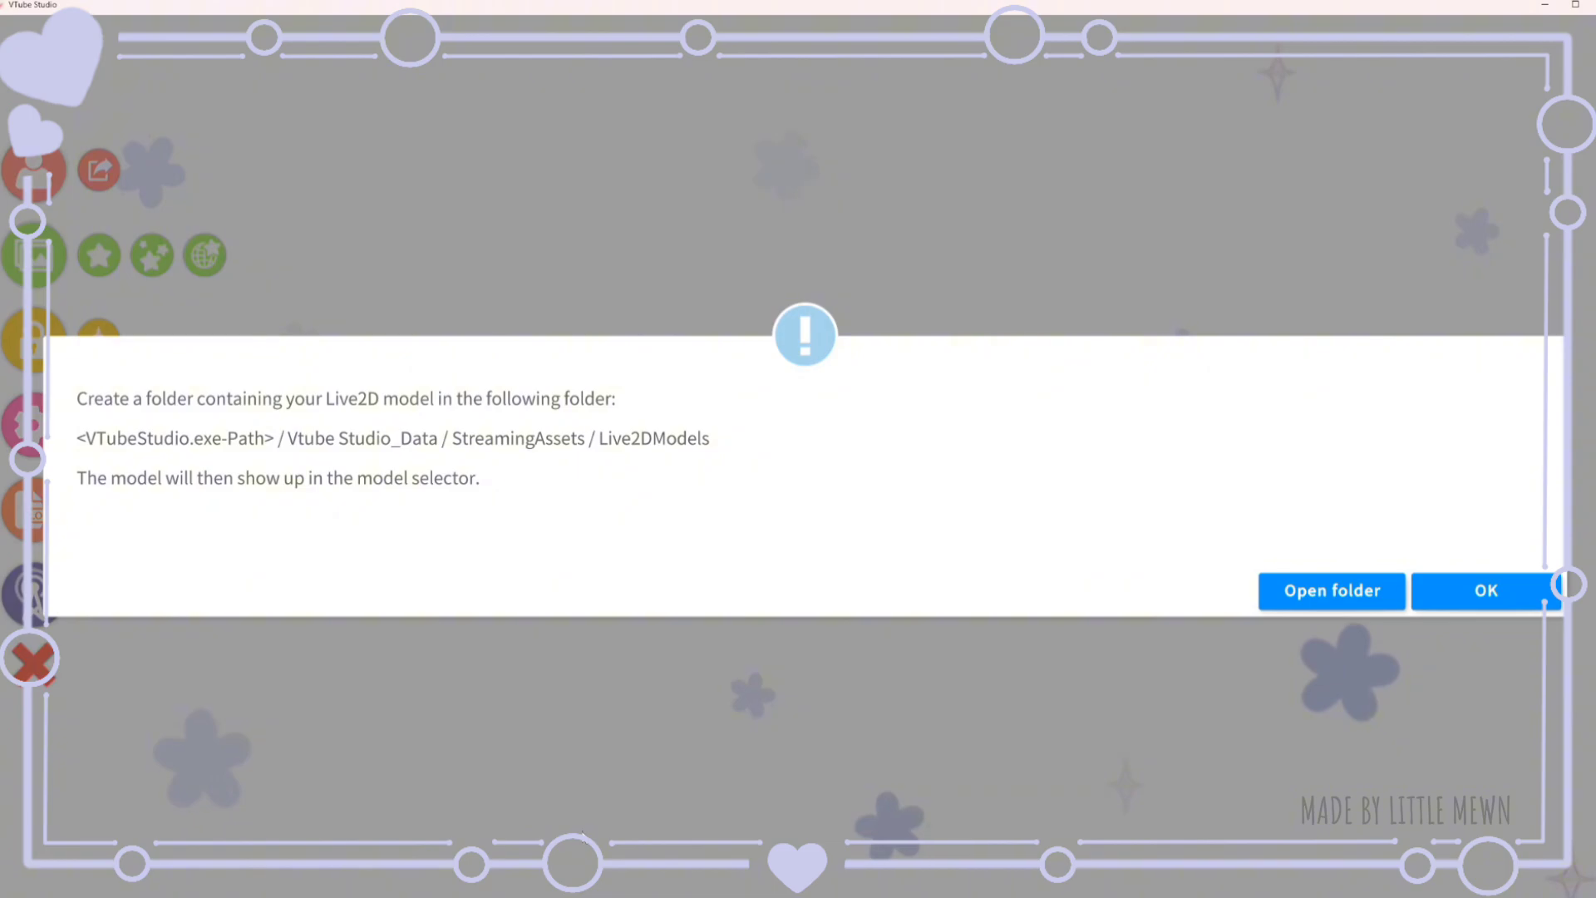
# Paste the LITTLE MEWNS CUSTOMIZABLE MODEL folder into Live2DModels and close Explorer.
pyautogui.click(1363, 606)
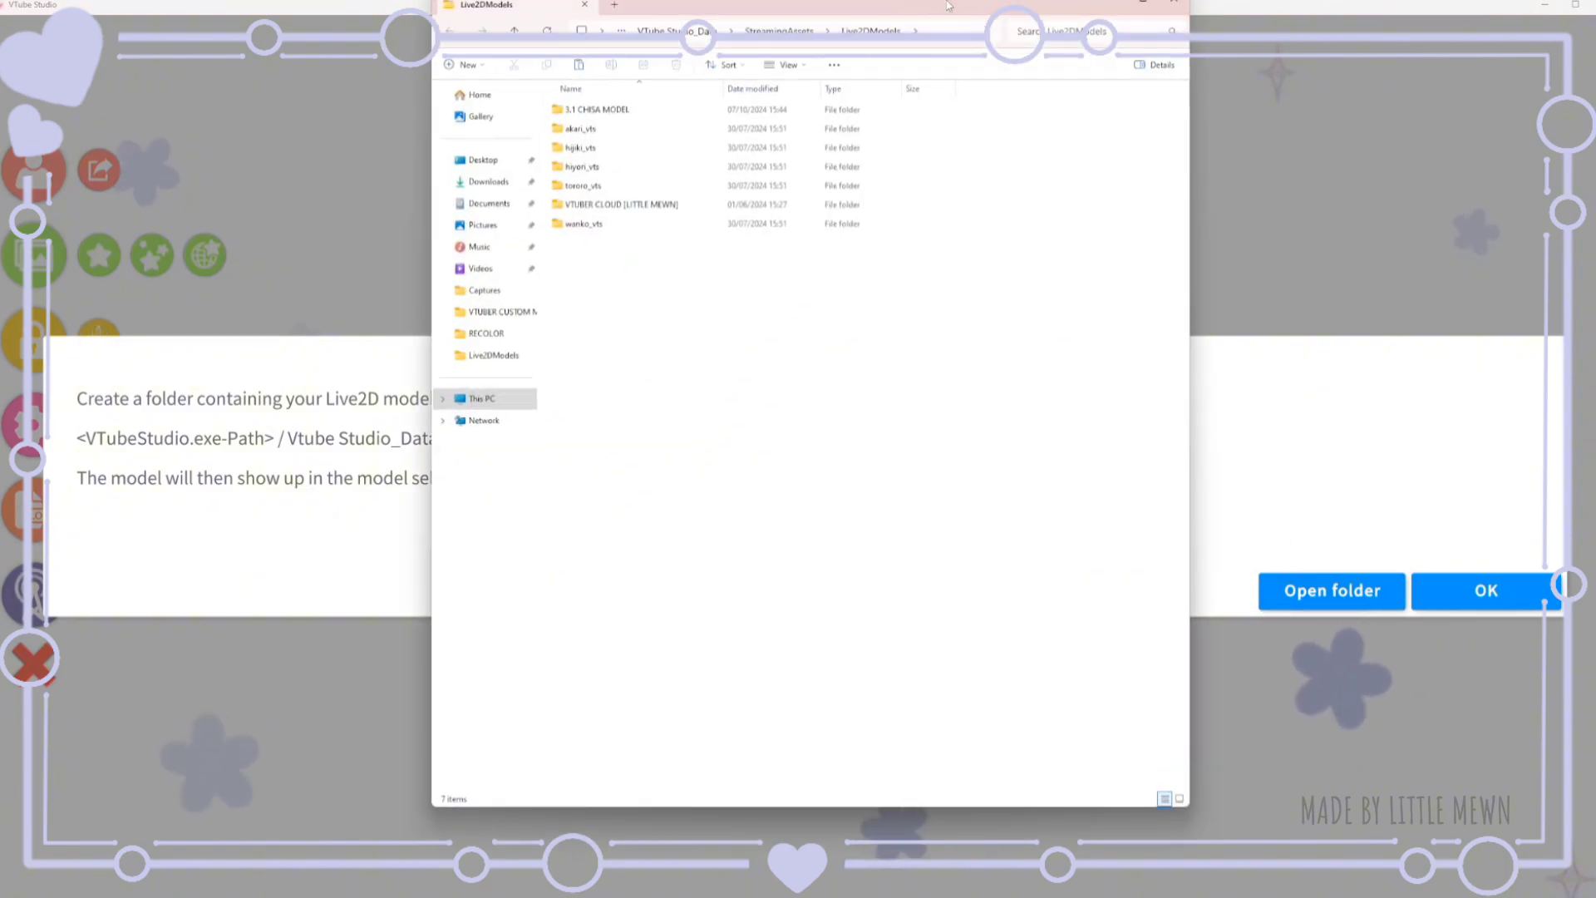
pyautogui.moveTo(994, 8); pyautogui.dragTo(1003, 145)
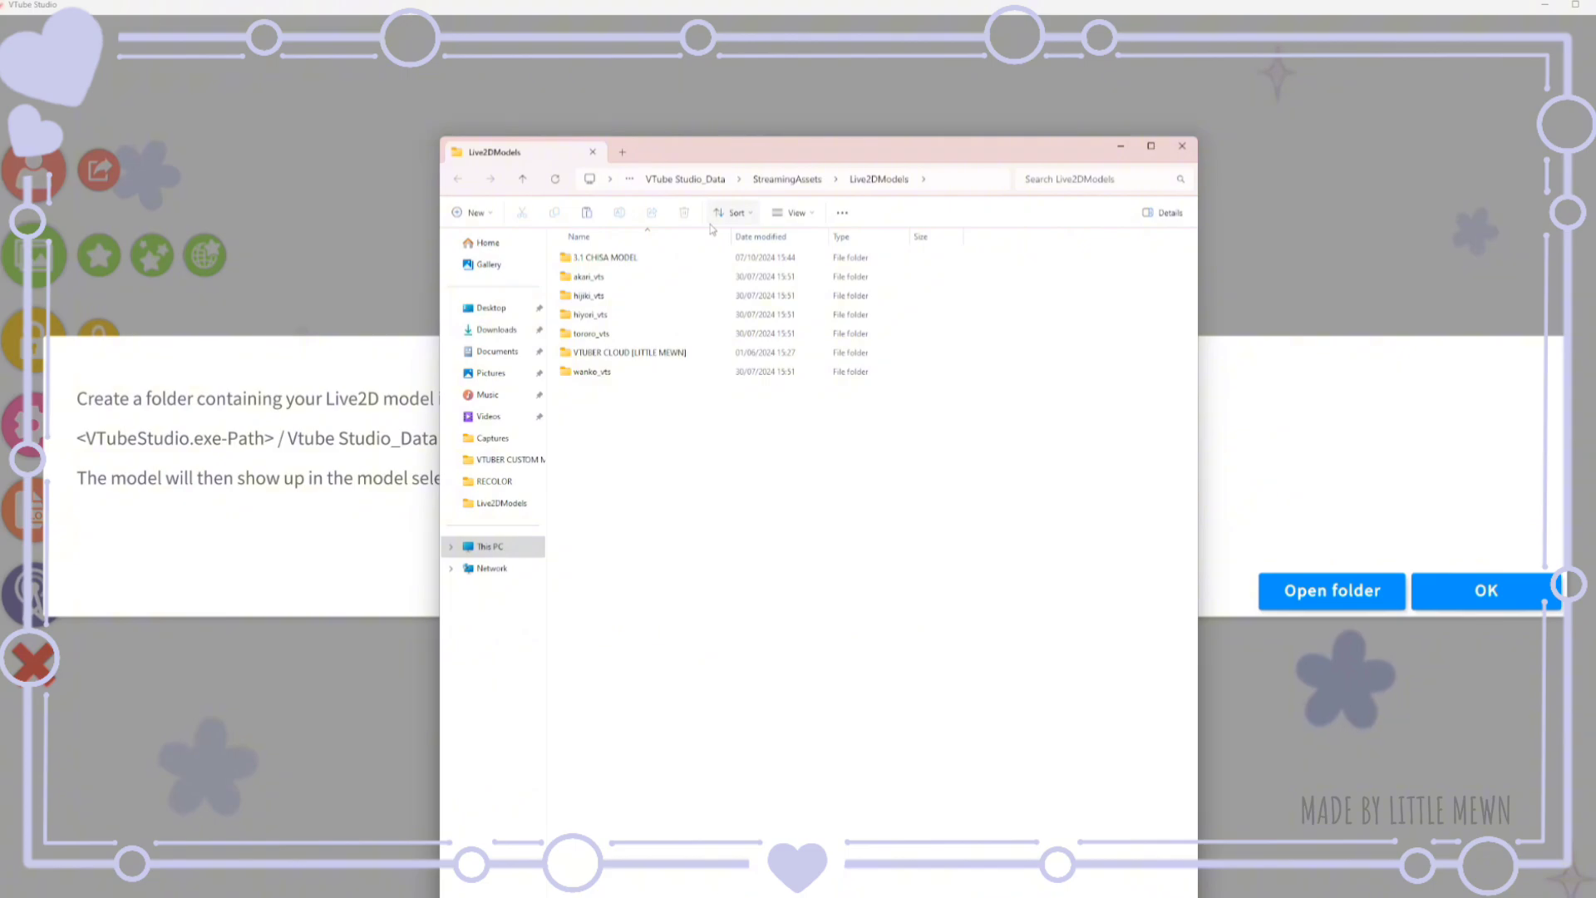
pyautogui.click(588, 214)
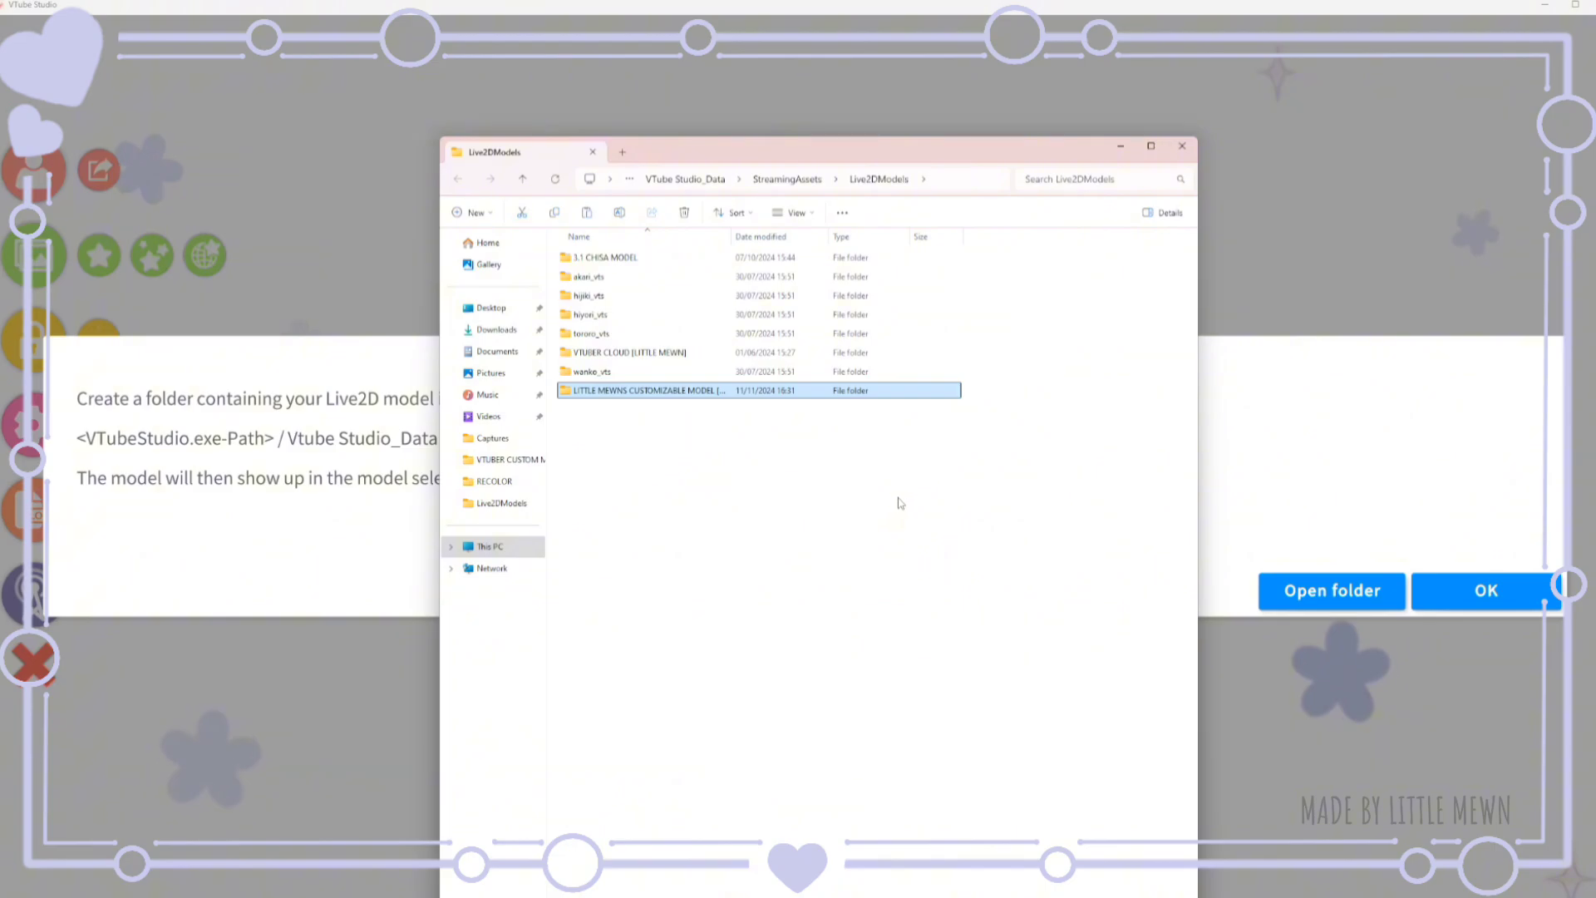
pyautogui.click(1182, 147)
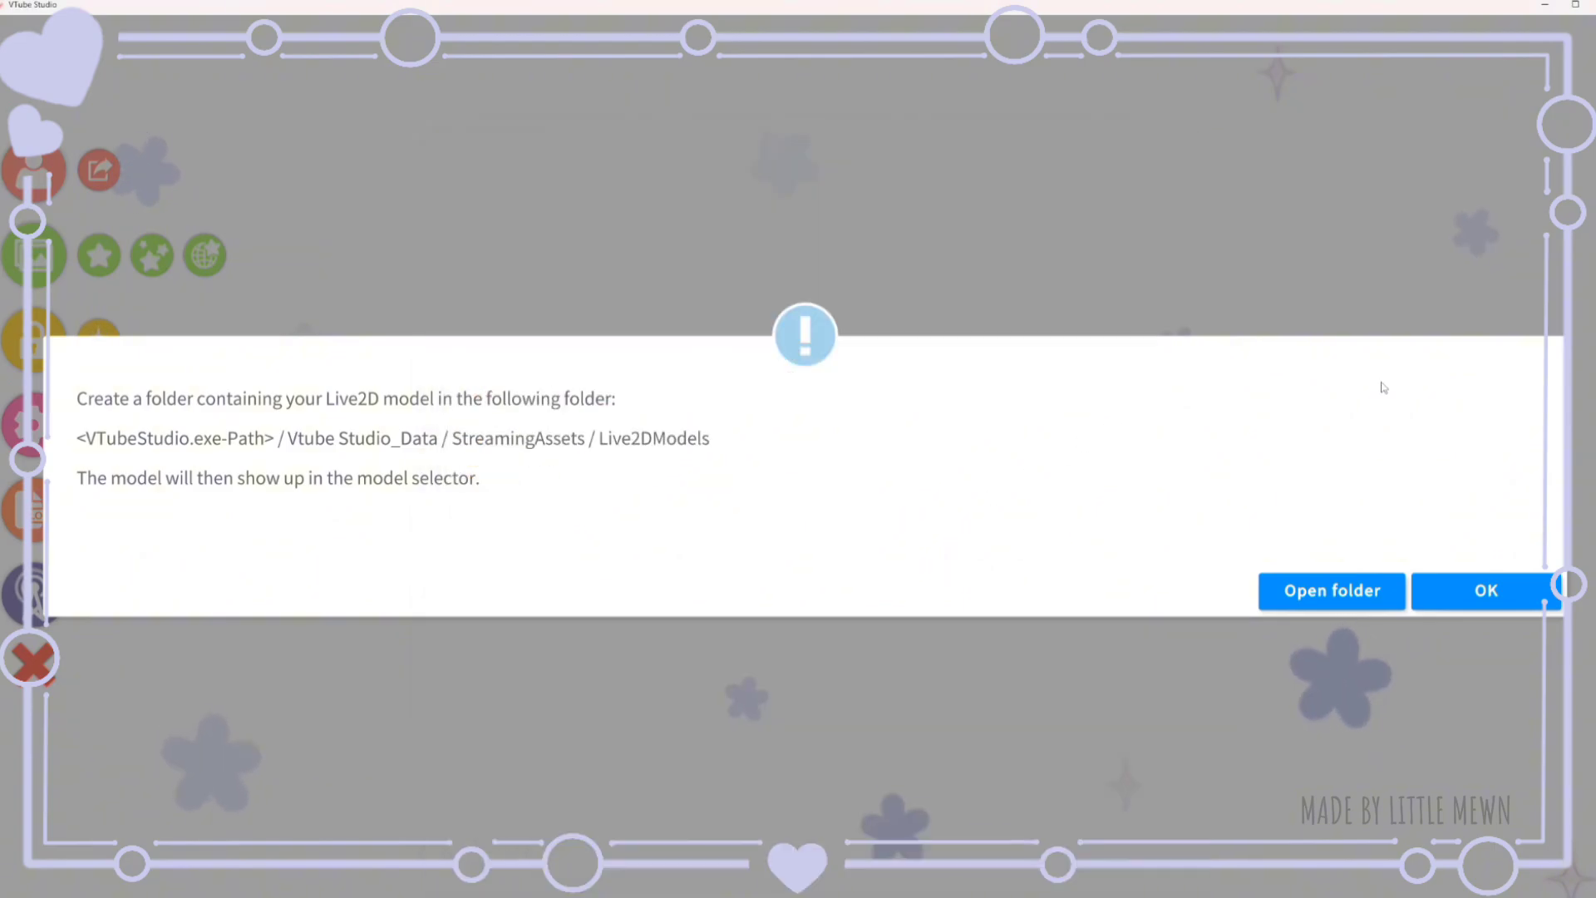
# Load the new No Icon LITTLE MEWNS CUSTOMIZABLE MODEL from the model bar.
pyautogui.click(1484, 590)
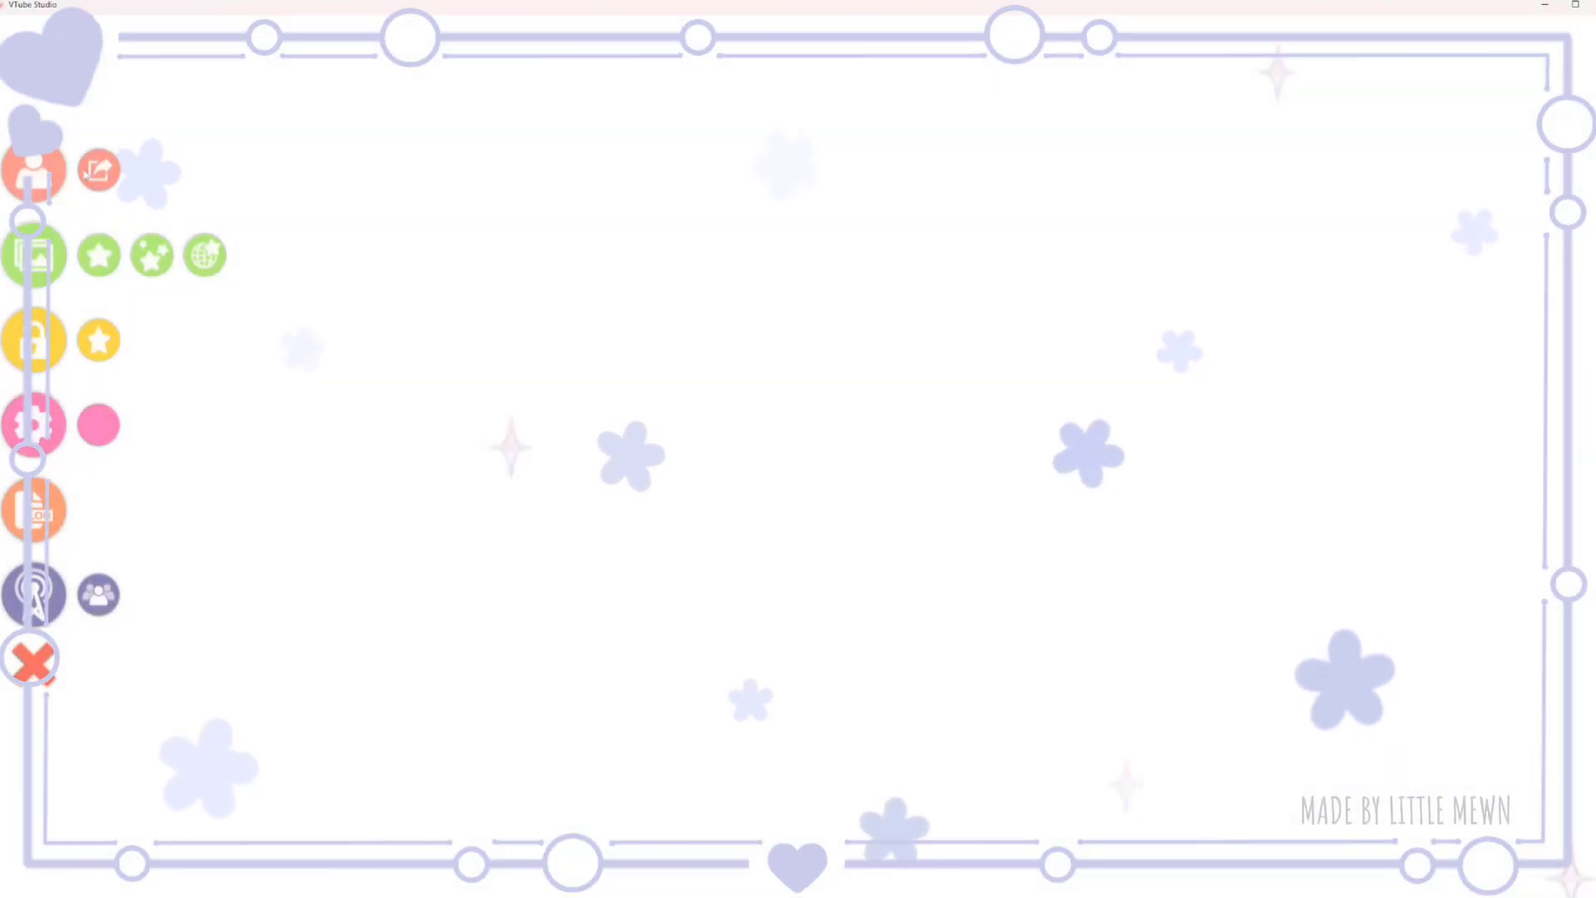
pyautogui.click(39, 172)
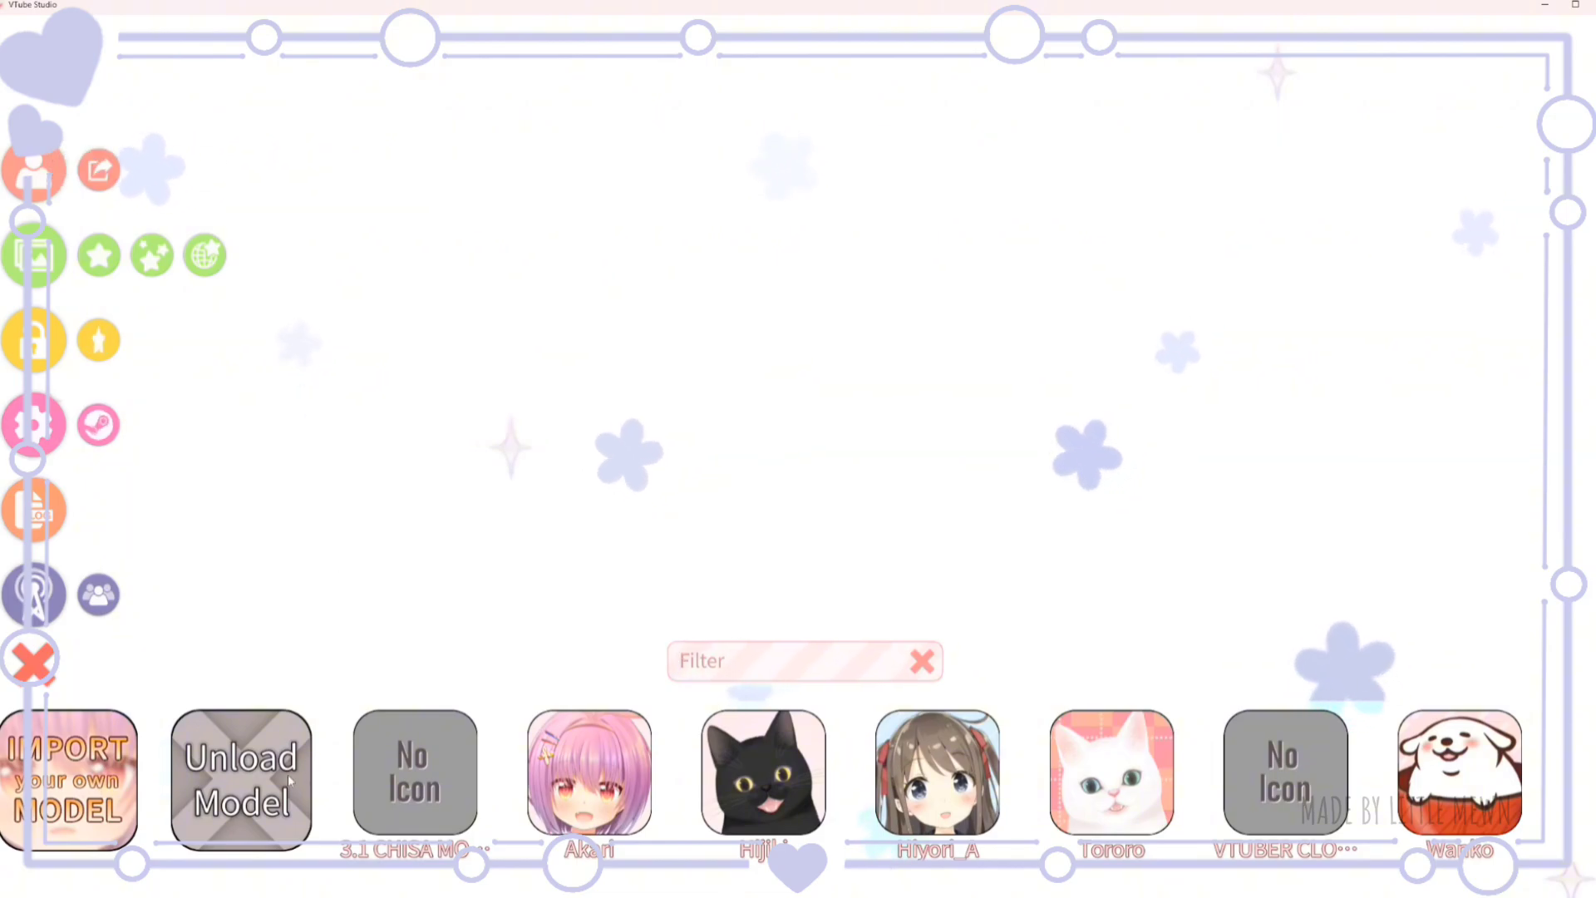
pyautogui.click(1015, 869)
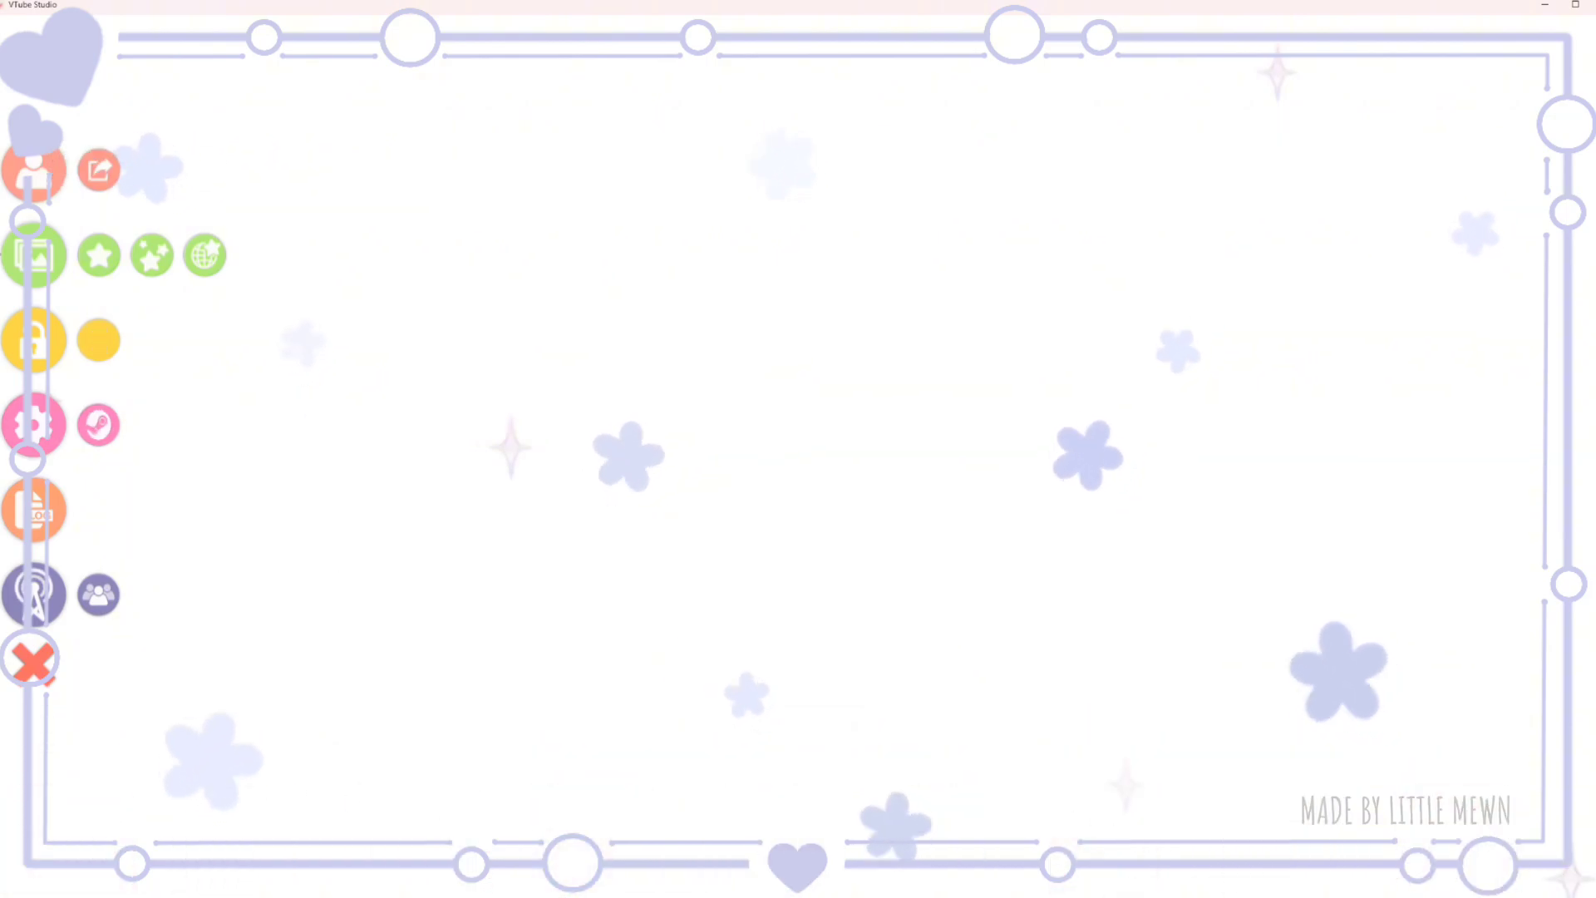
pyautogui.click(42, 199)
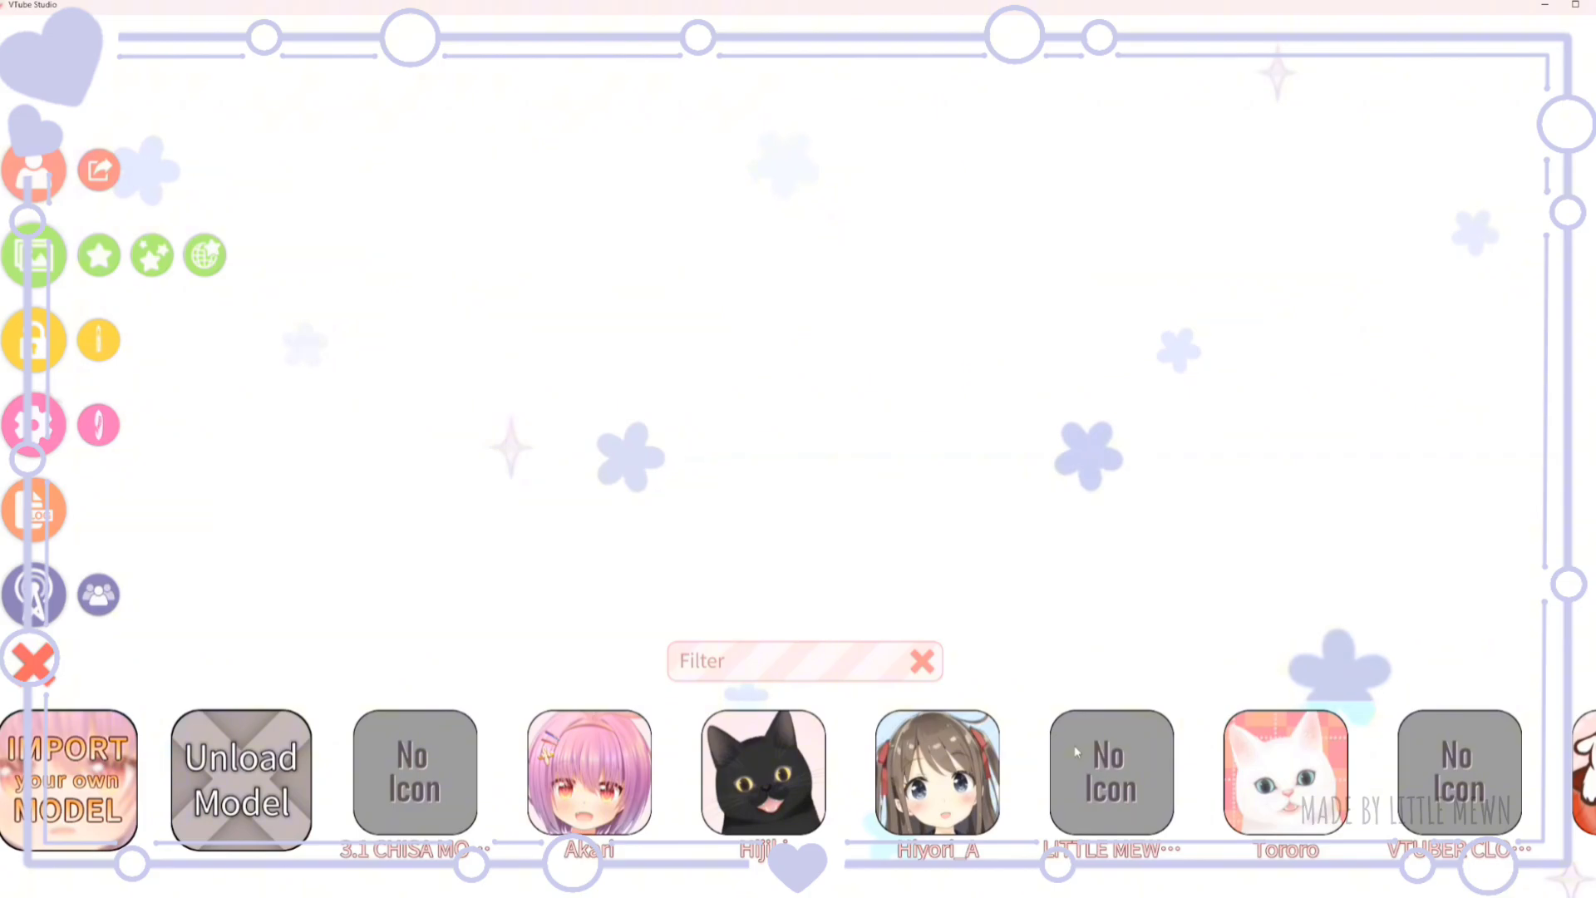
pyautogui.scroll(-2, 1062, 782)
pyautogui.click(1062, 781)
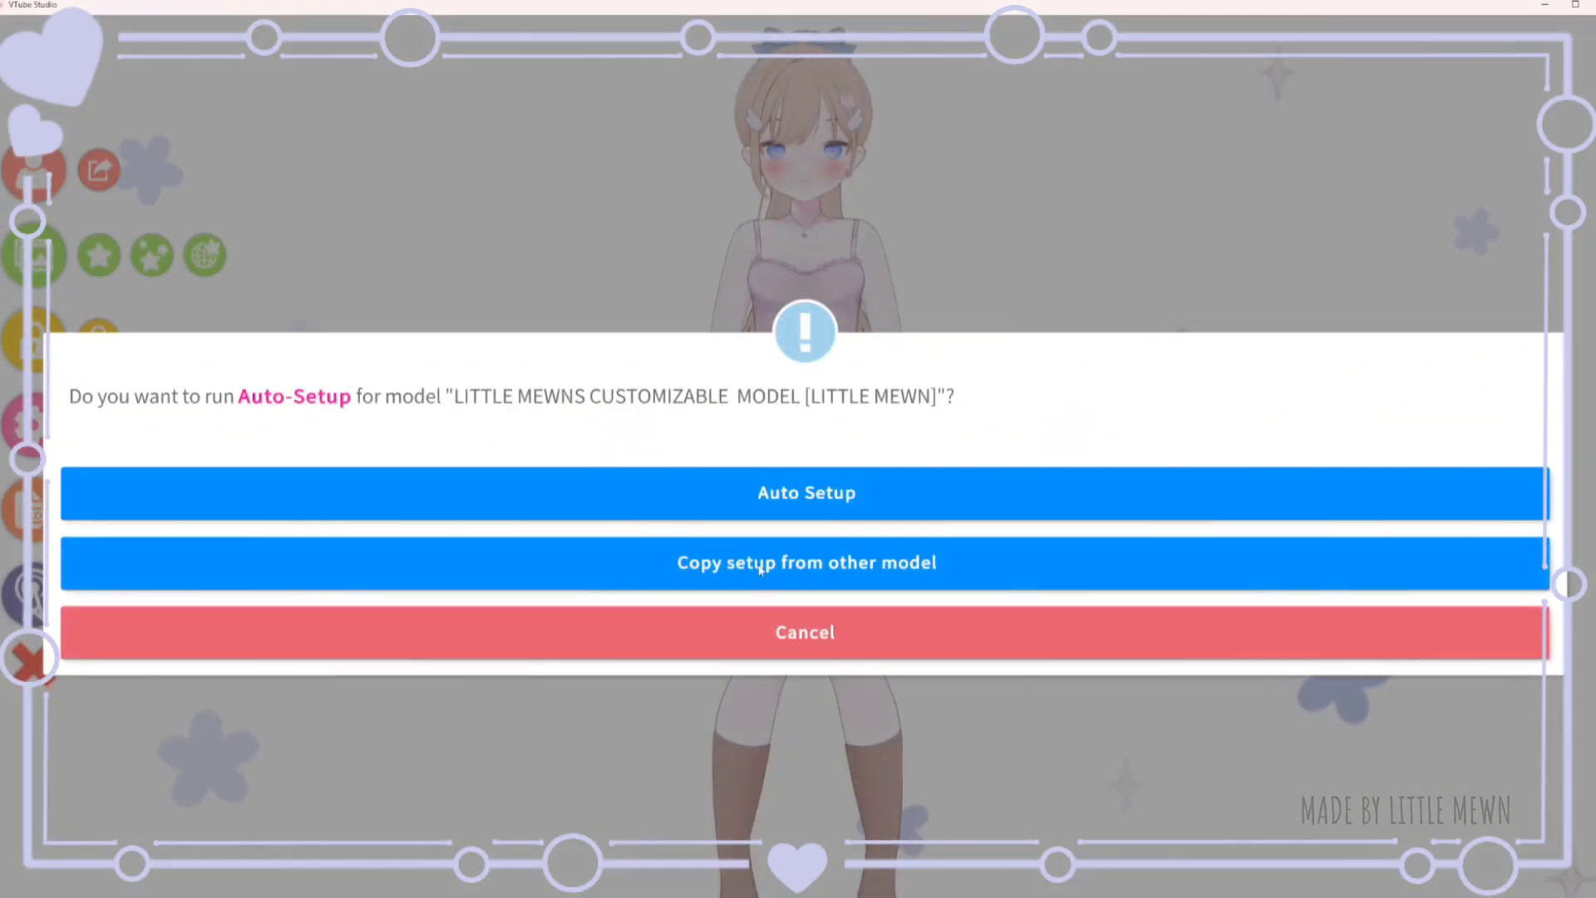
# Copy basic, physics/wind and parameter settings from 3.1 CHISA MODEL.
pyautogui.click(759, 566)
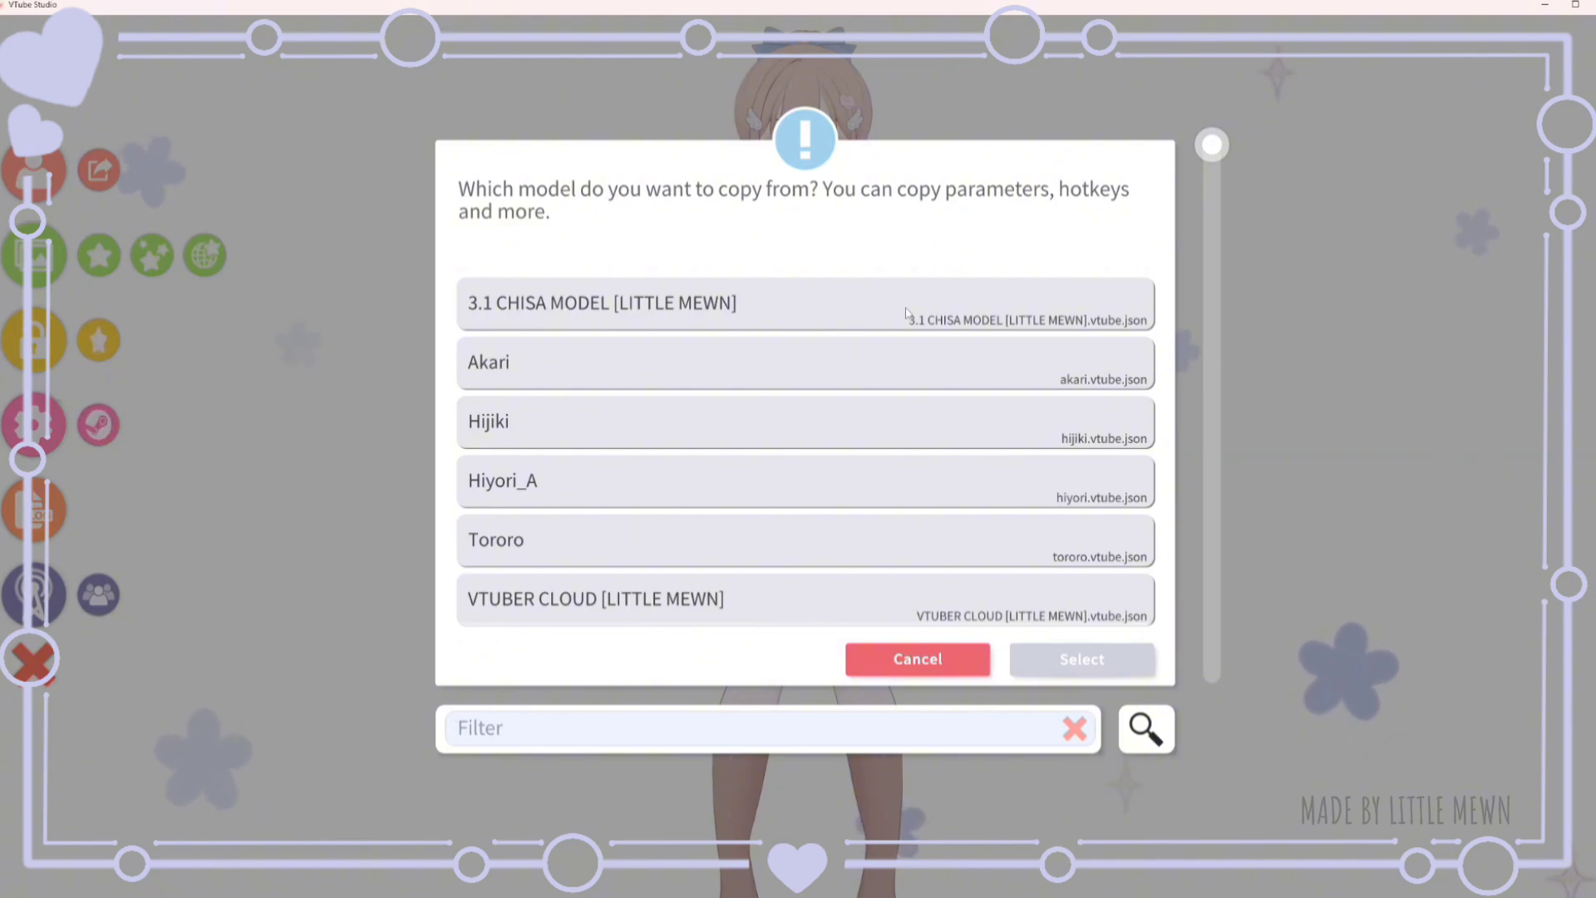
pyautogui.click(853, 314)
pyautogui.click(1118, 670)
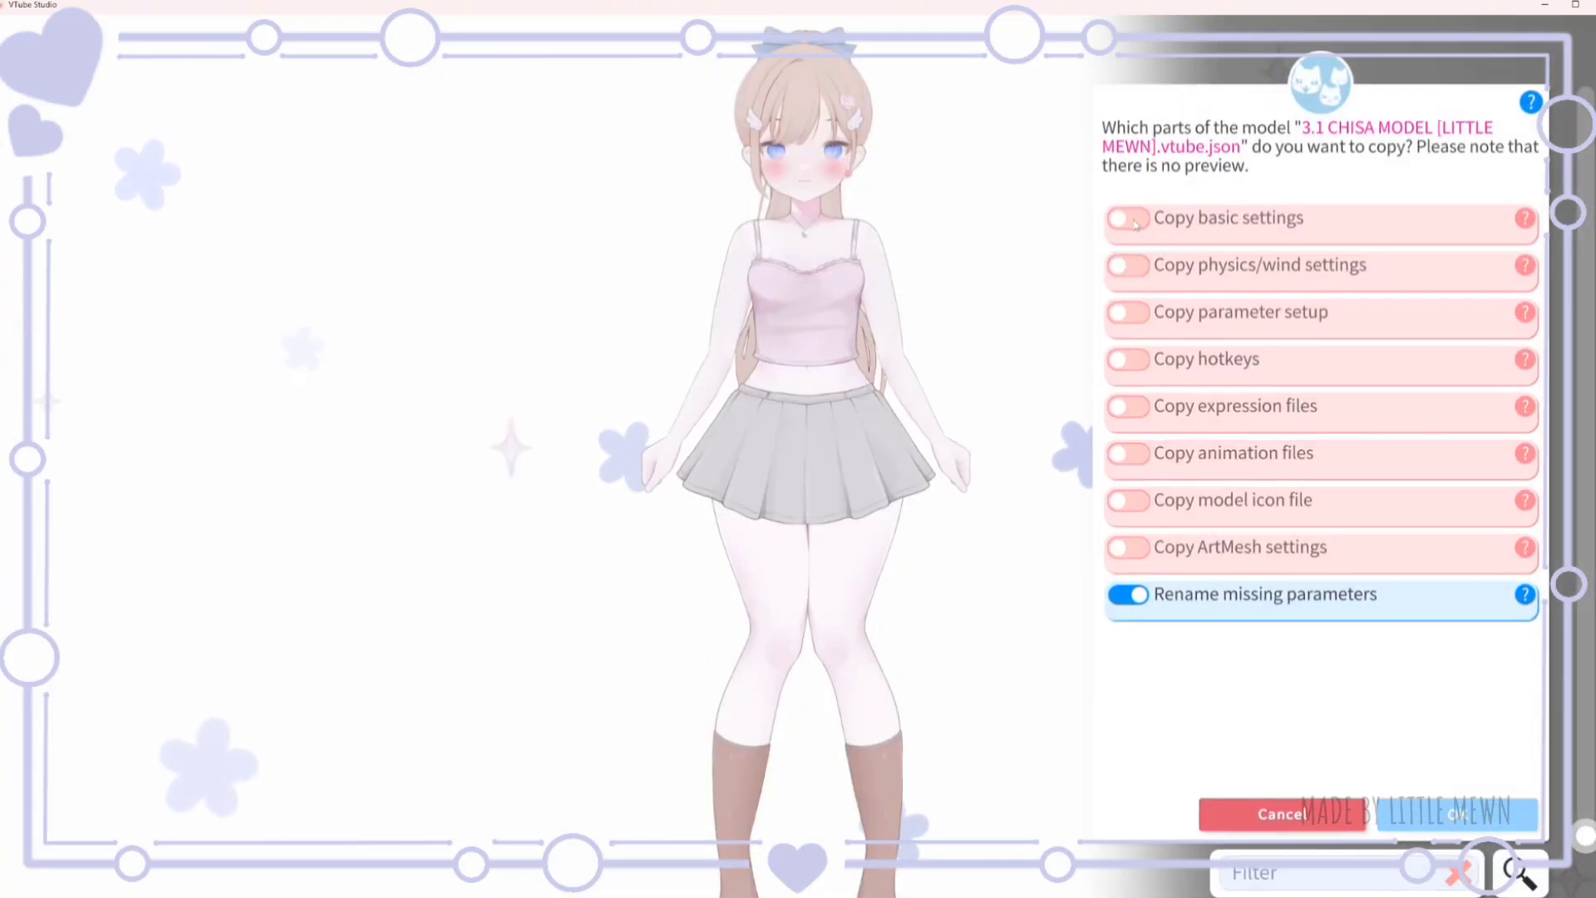
pyautogui.click(1131, 219)
pyautogui.click(1131, 264)
pyautogui.click(1140, 313)
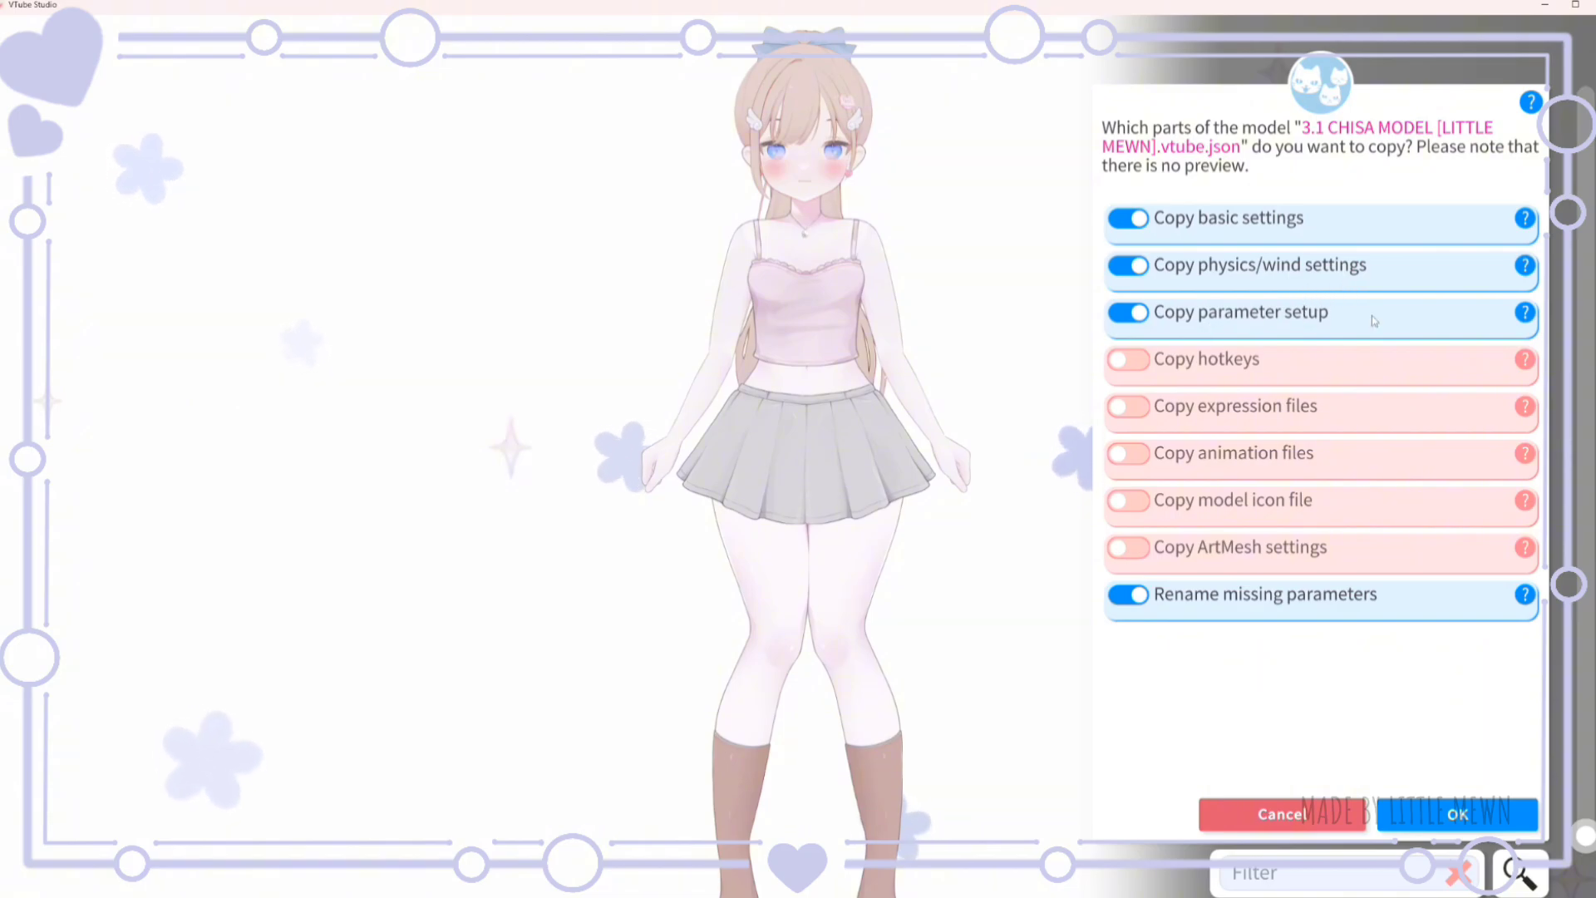
pyautogui.click(1465, 819)
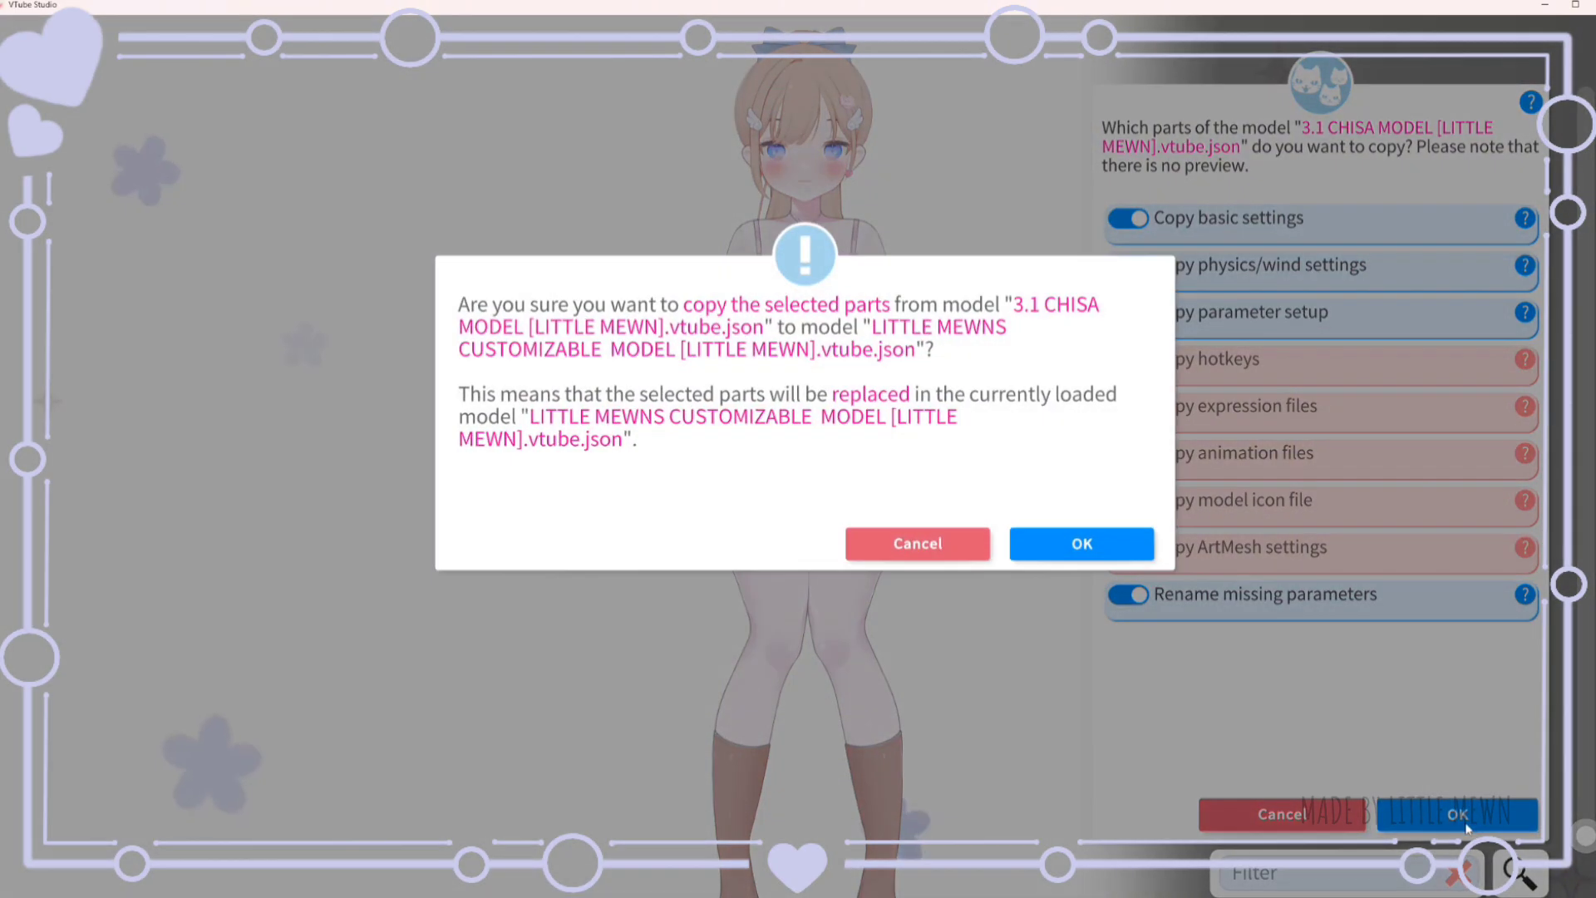
# Confirm the copied settings and let Auto-Setup create 20 default VTS parameters.
pyautogui.click(1080, 545)
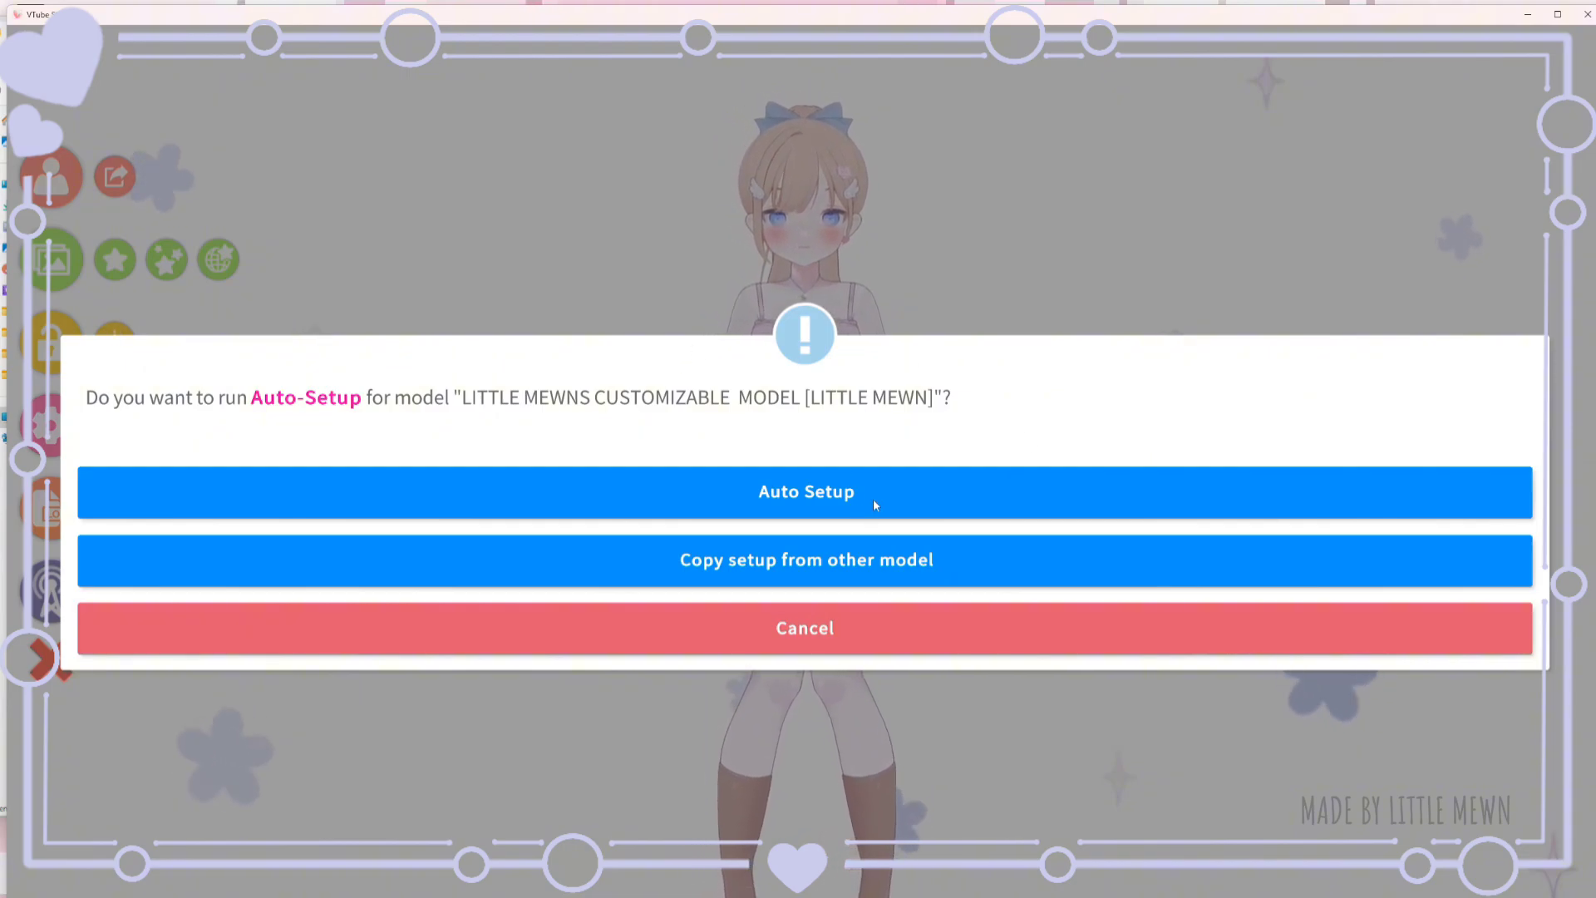
pyautogui.click(818, 498)
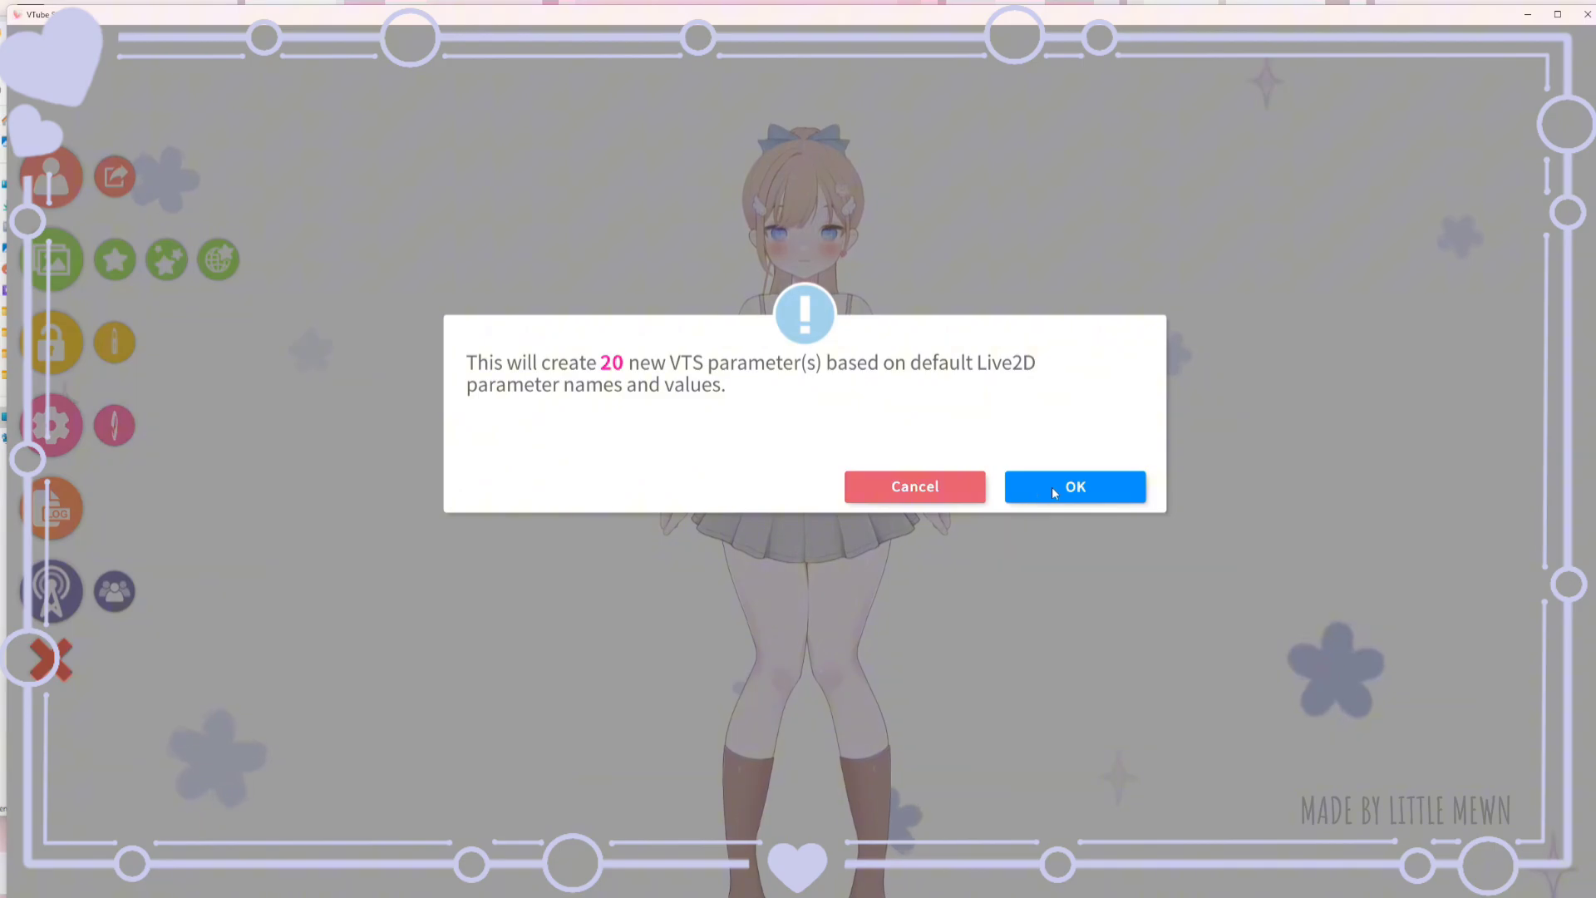
pyautogui.click(1124, 492)
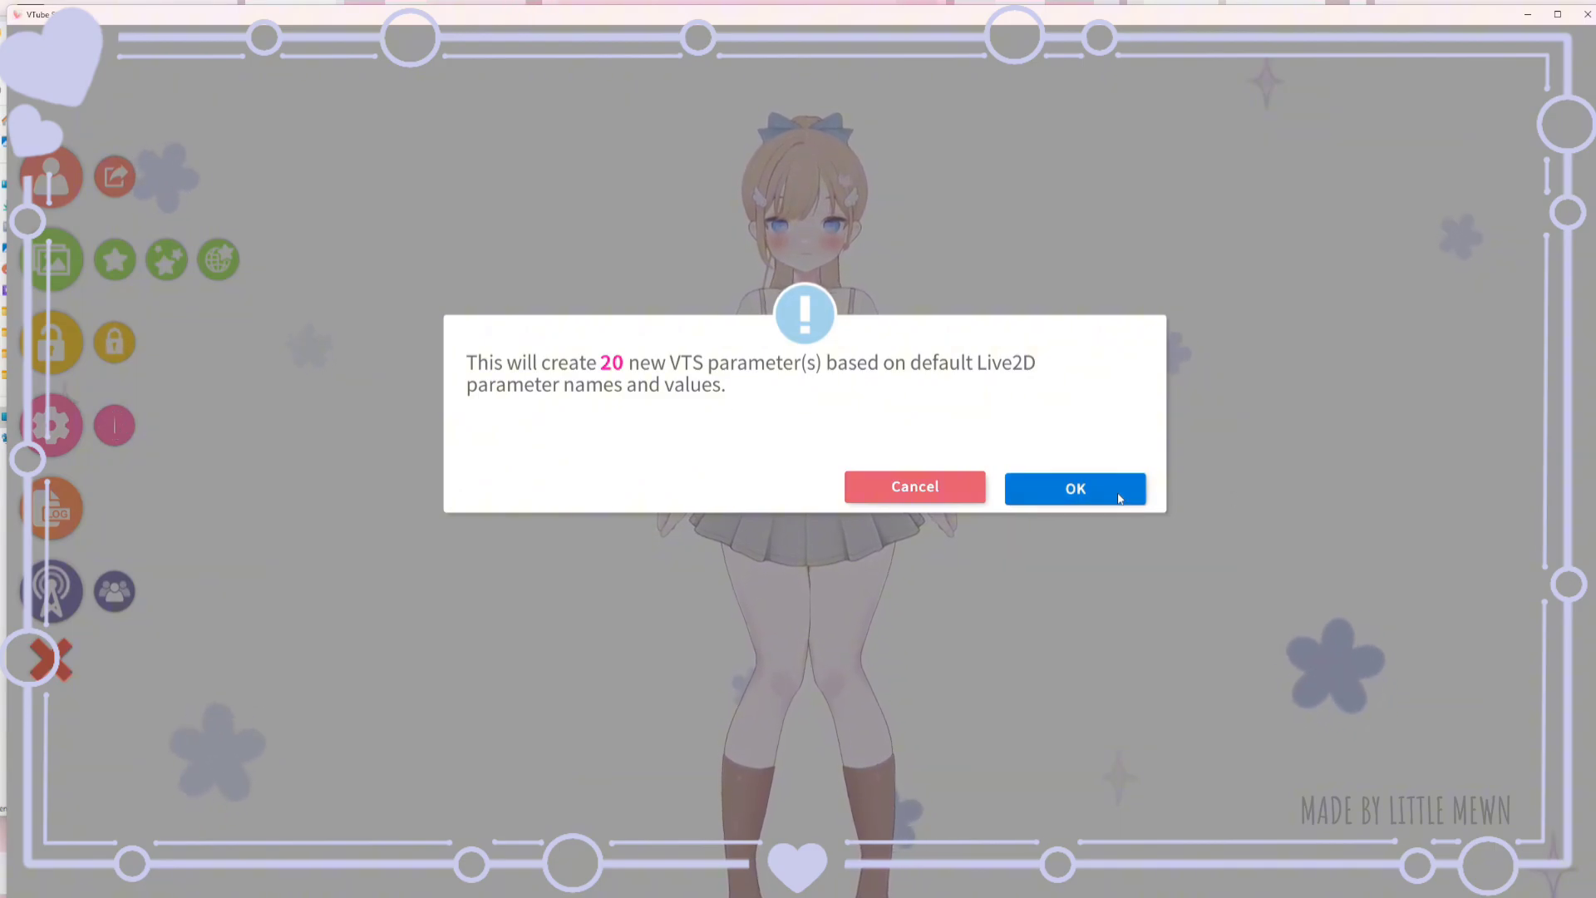
# Deactivate Movement Config in the customizable model's settings.
pyautogui.click(52, 432)
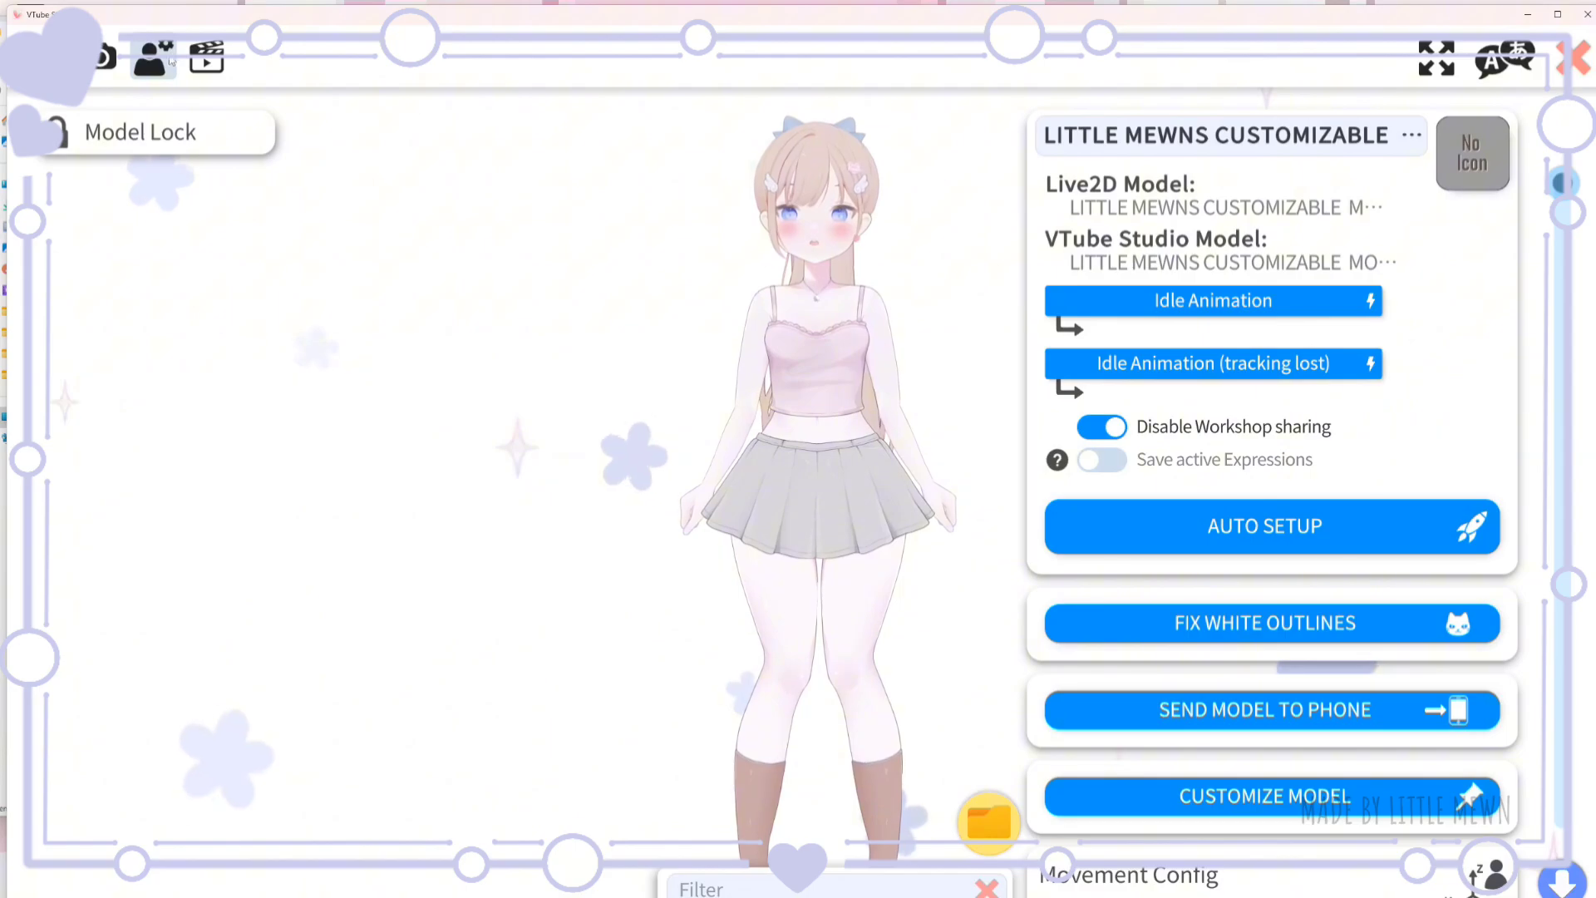
pyautogui.scroll(-3, 1331, 724)
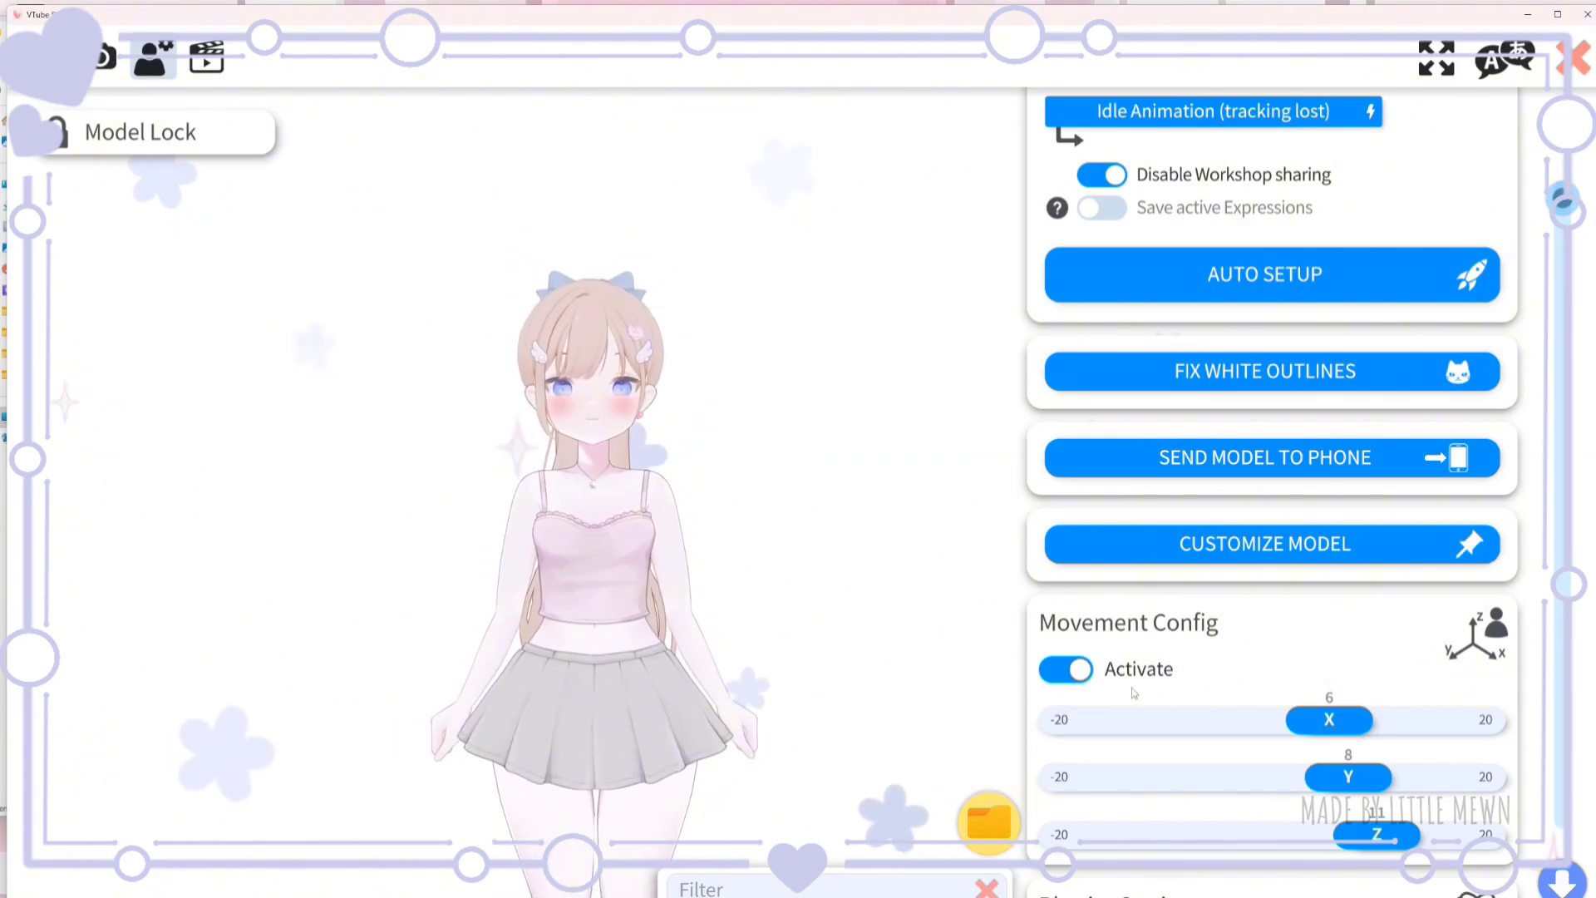
pyautogui.click(1069, 670)
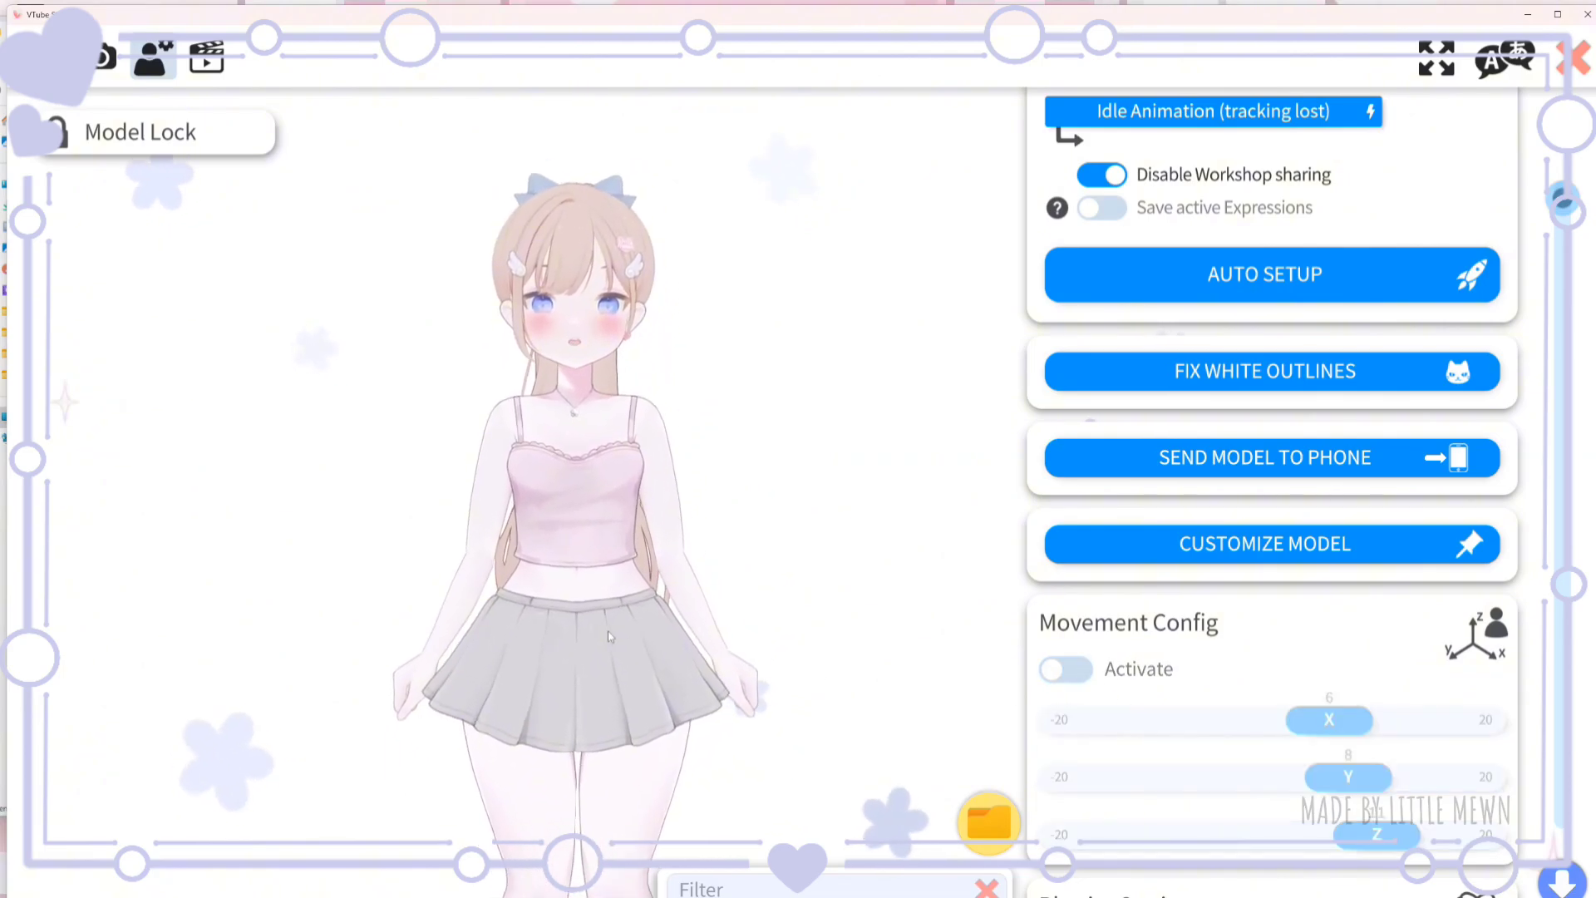
# Scroll to Face Left/Right Rotation and enter 20 and -20 as its IN range.
pyautogui.scroll(-5, 1270, 805)
pyautogui.scroll(-8, 1270, 805)
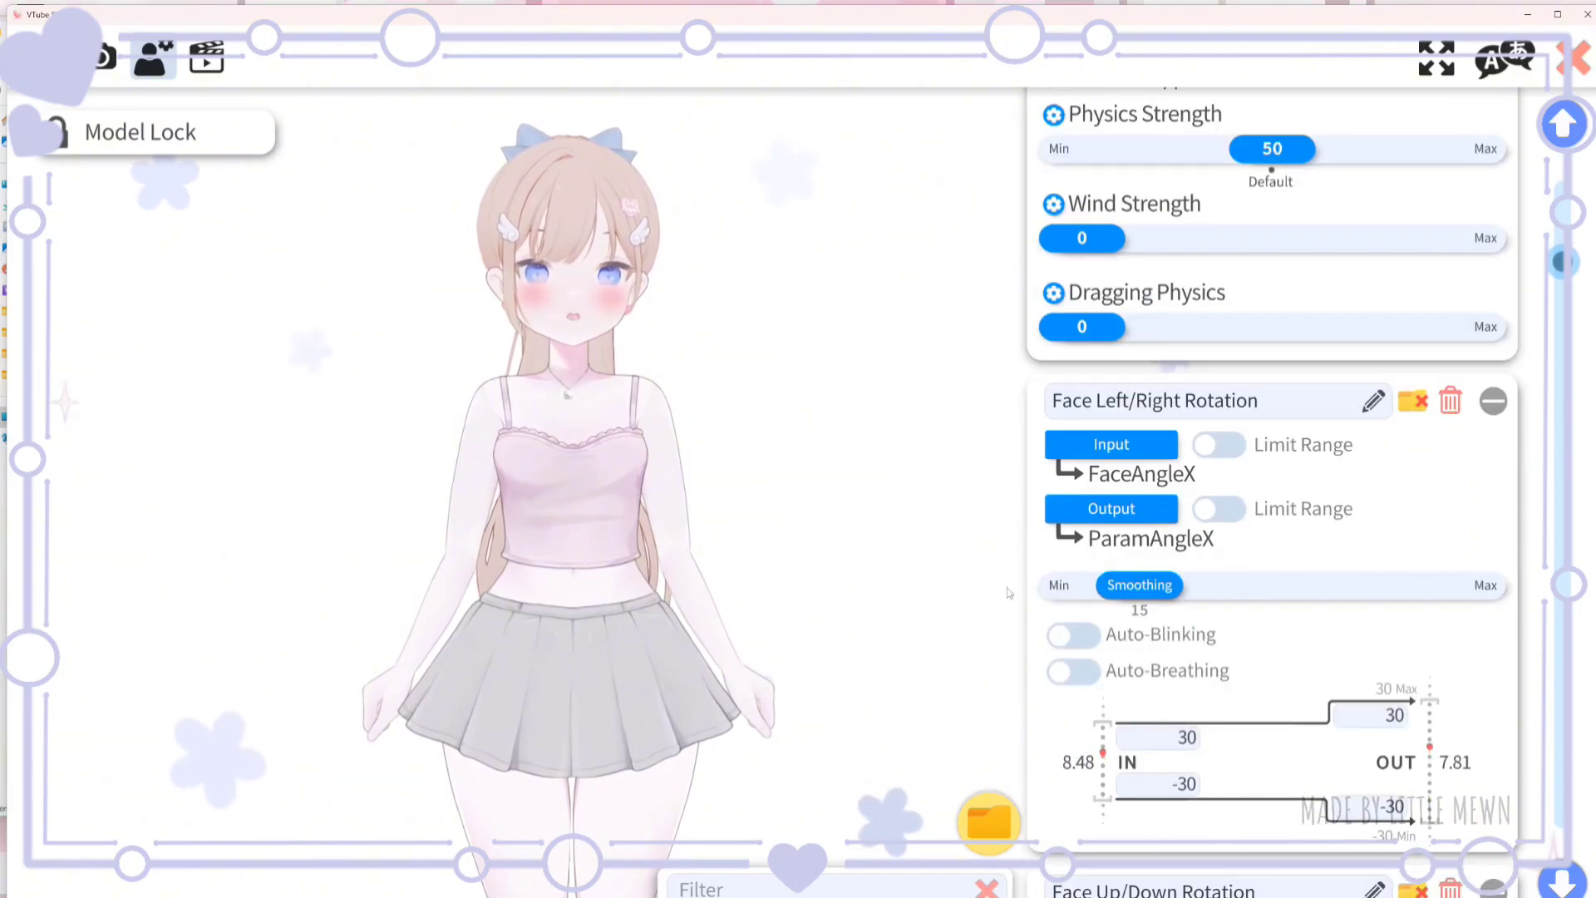
pyautogui.scroll(-6, 1197, 584)
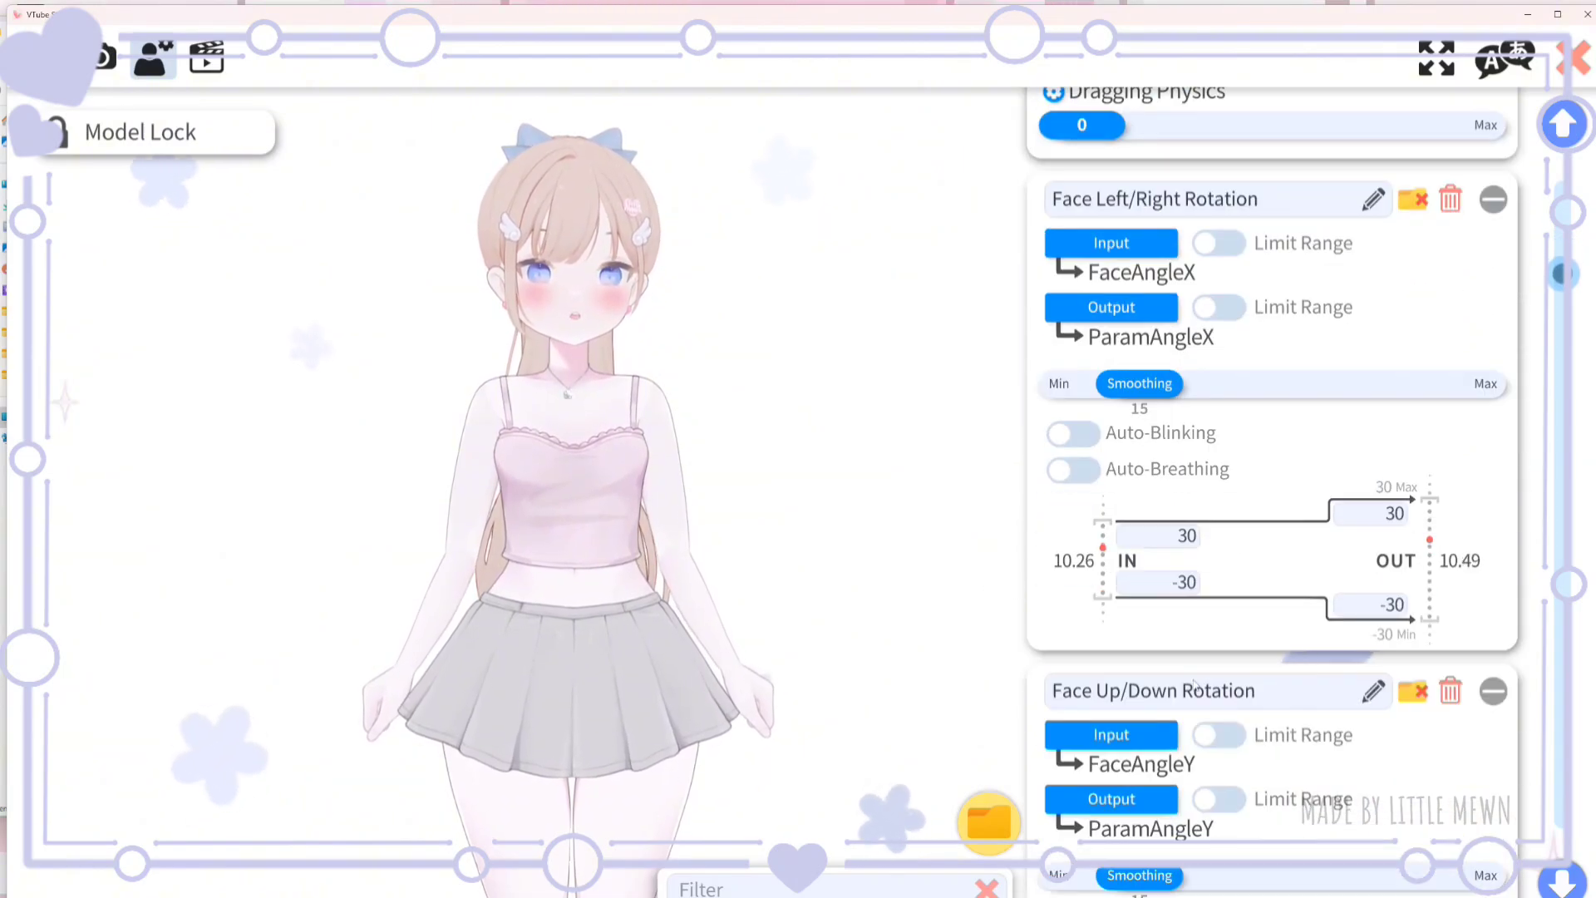
pyautogui.scroll(3, 1281, 613)
pyautogui.scroll(2, 1281, 614)
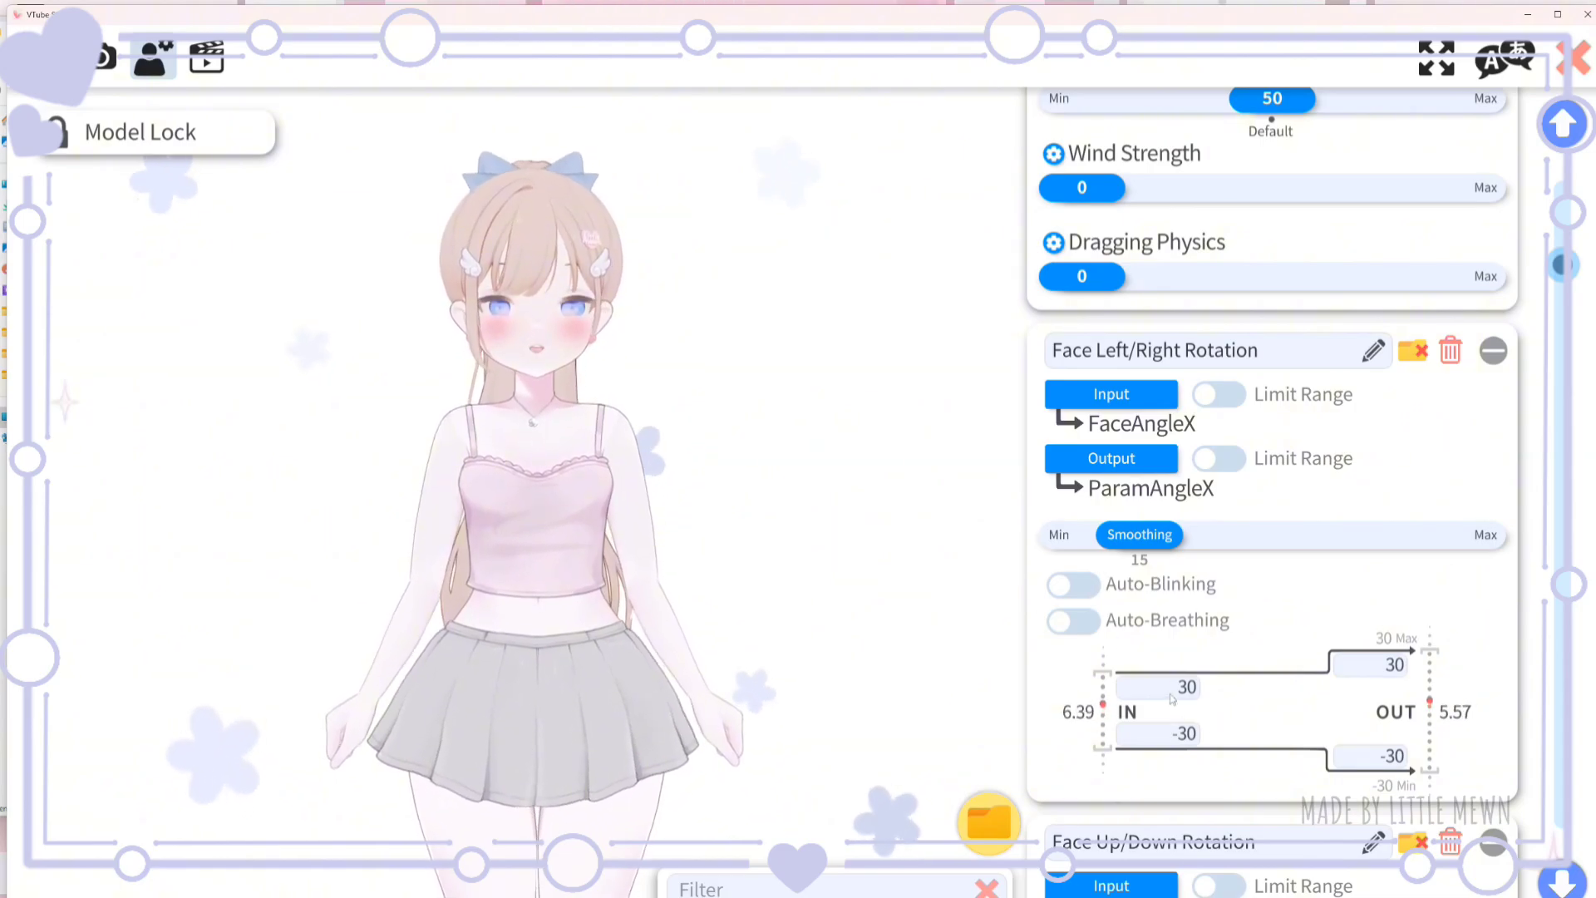
pyautogui.scroll(-1, 1251, 703)
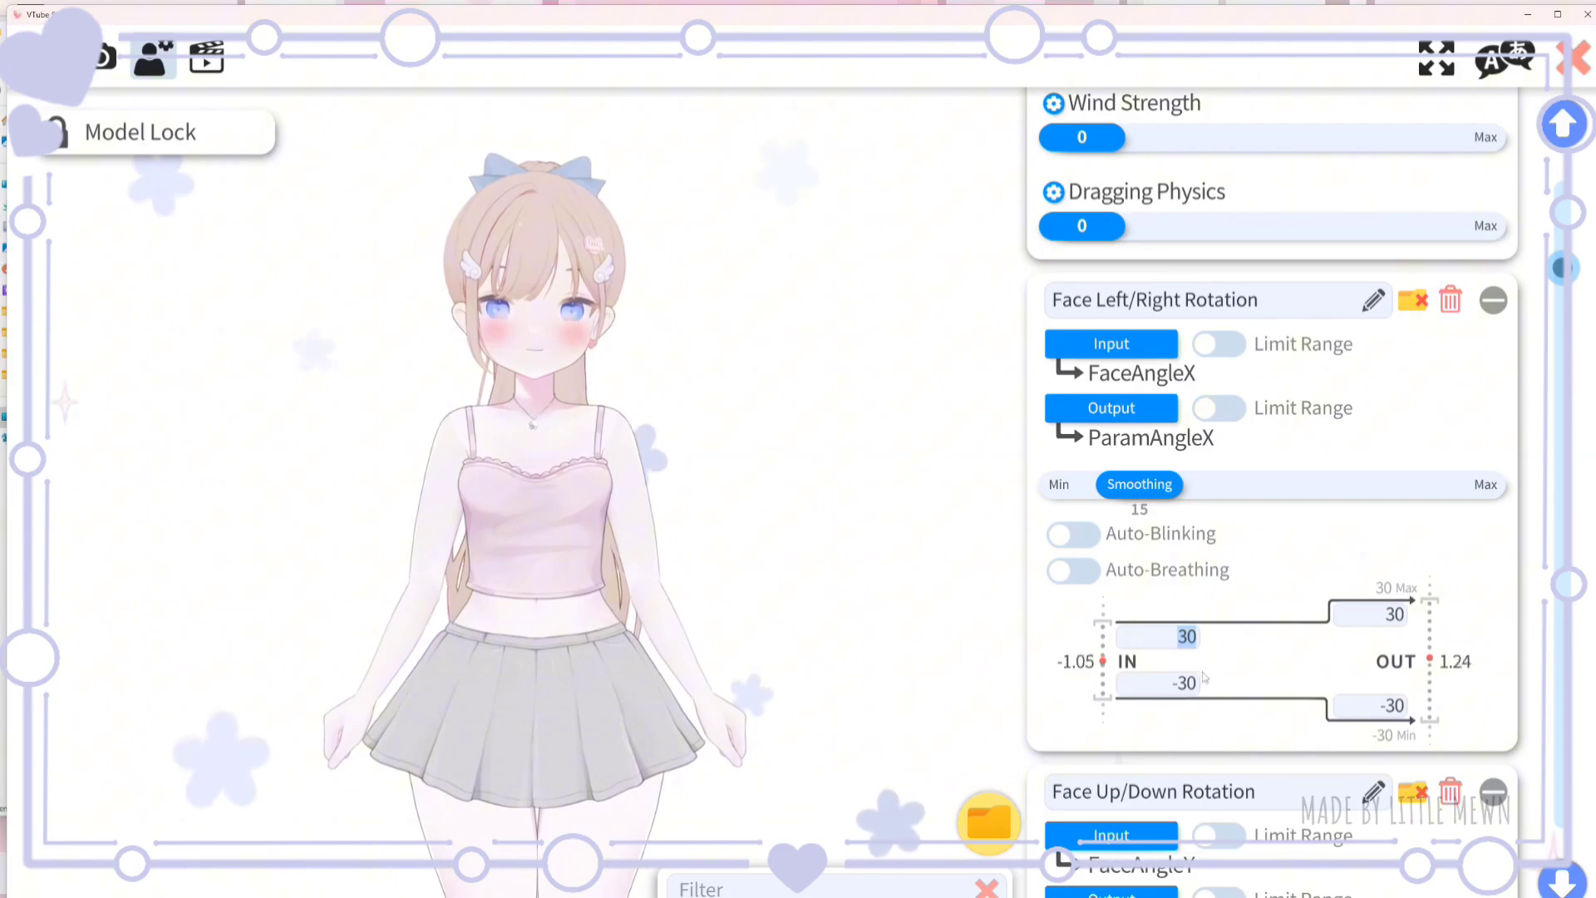
pyautogui.write('20')
pyautogui.click(1185, 684)
pyautogui.write('-20')
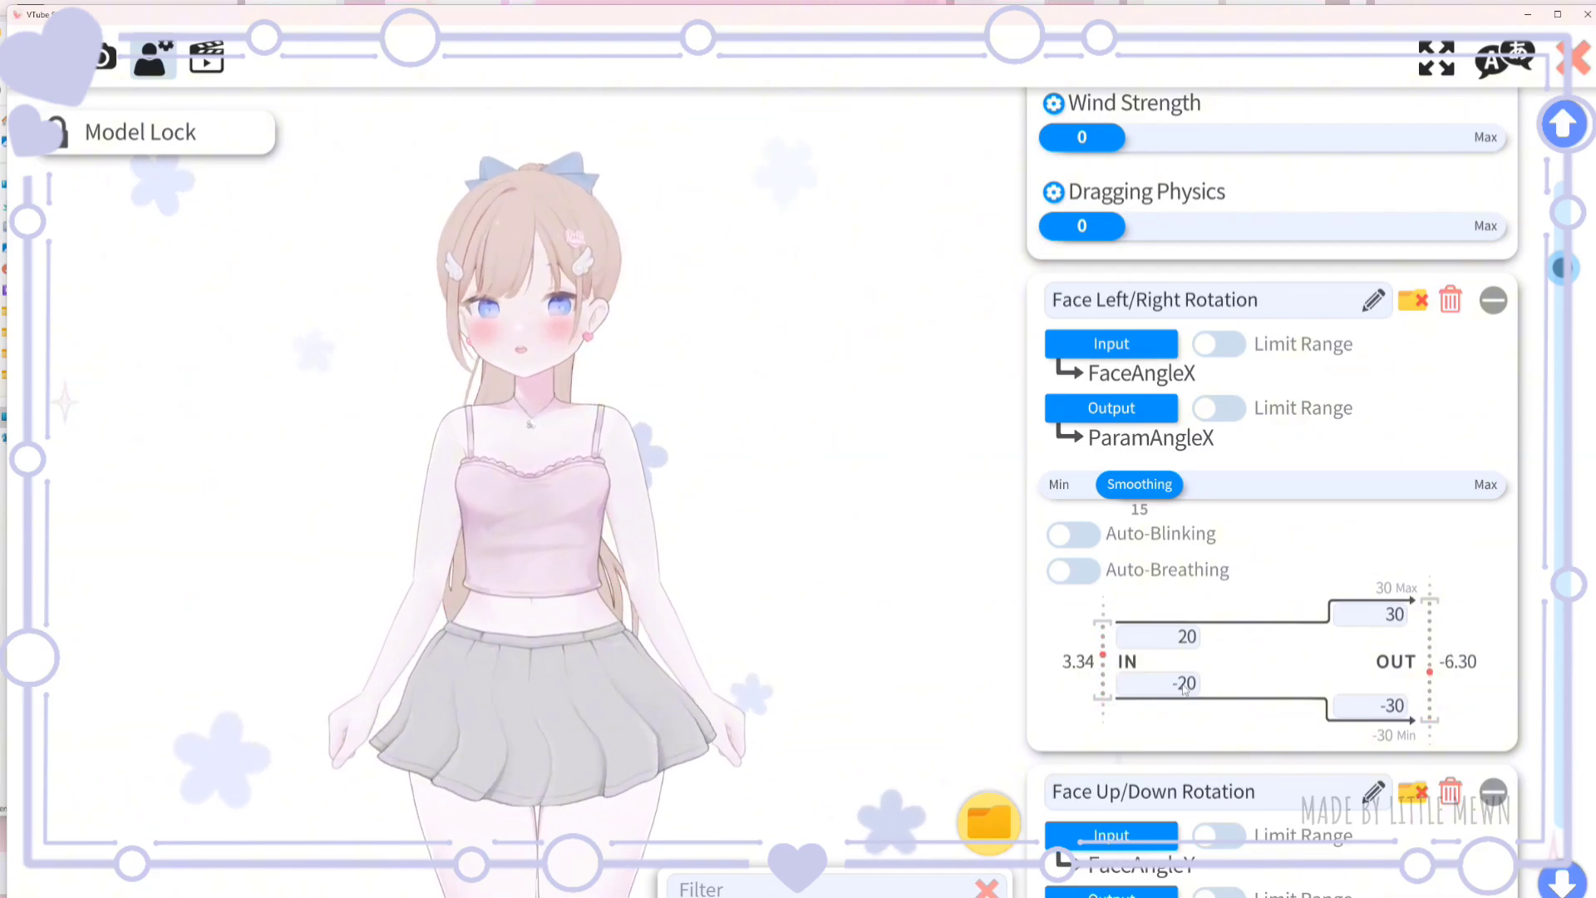
# Correct the IN fields so input 20 to -20 maps onto output 30 to -30.
pyautogui.click(1189, 637)
pyautogui.press('BackSpace')
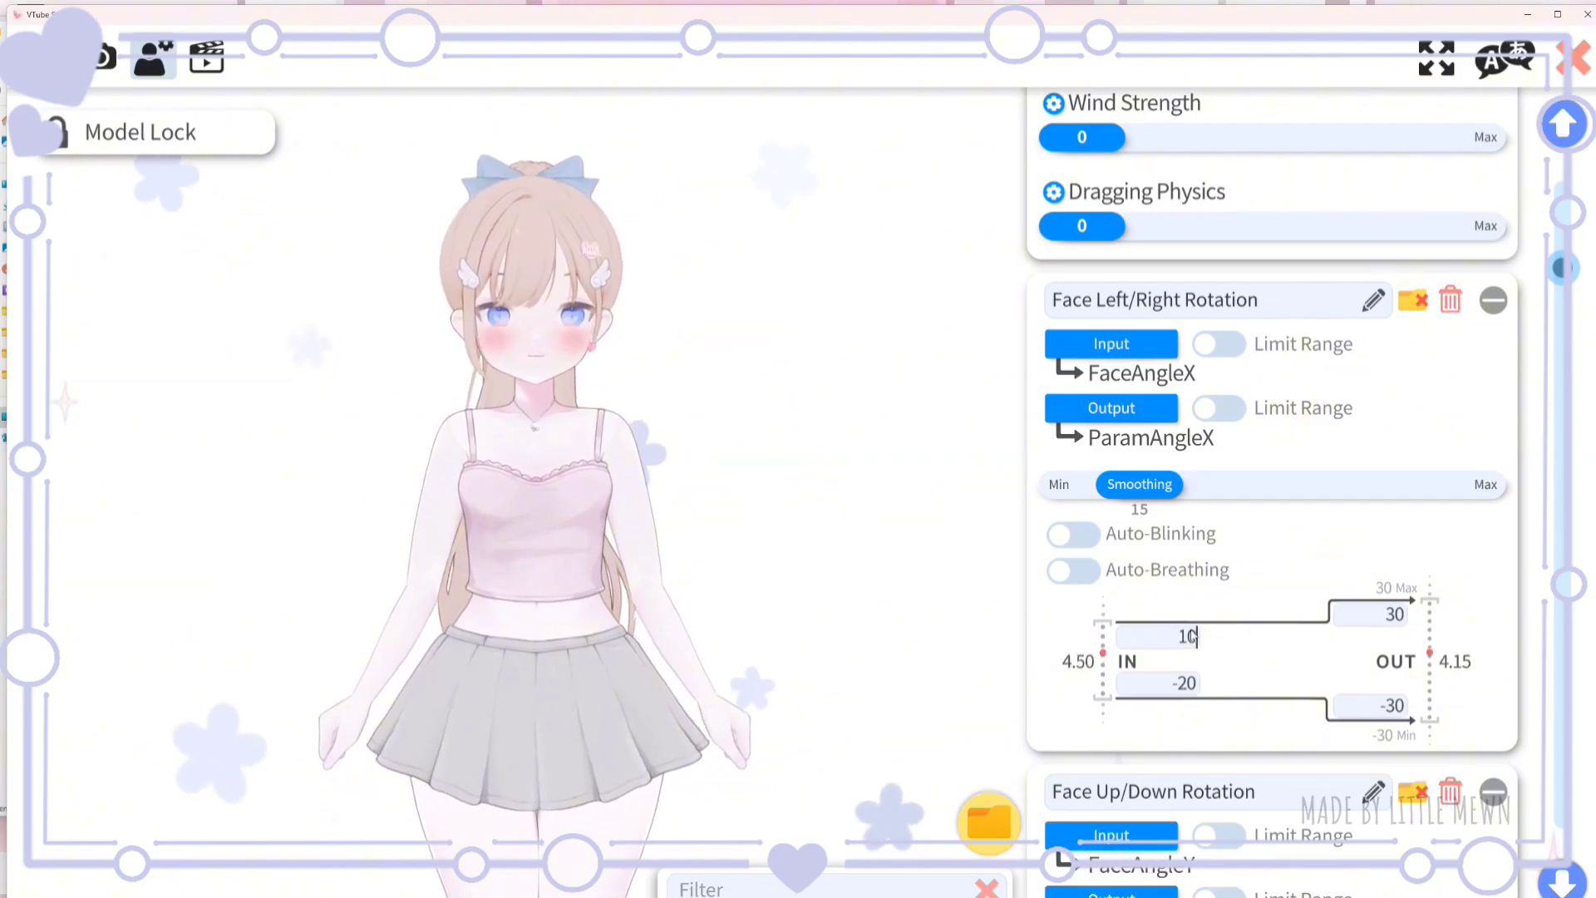
pyautogui.click(1190, 684)
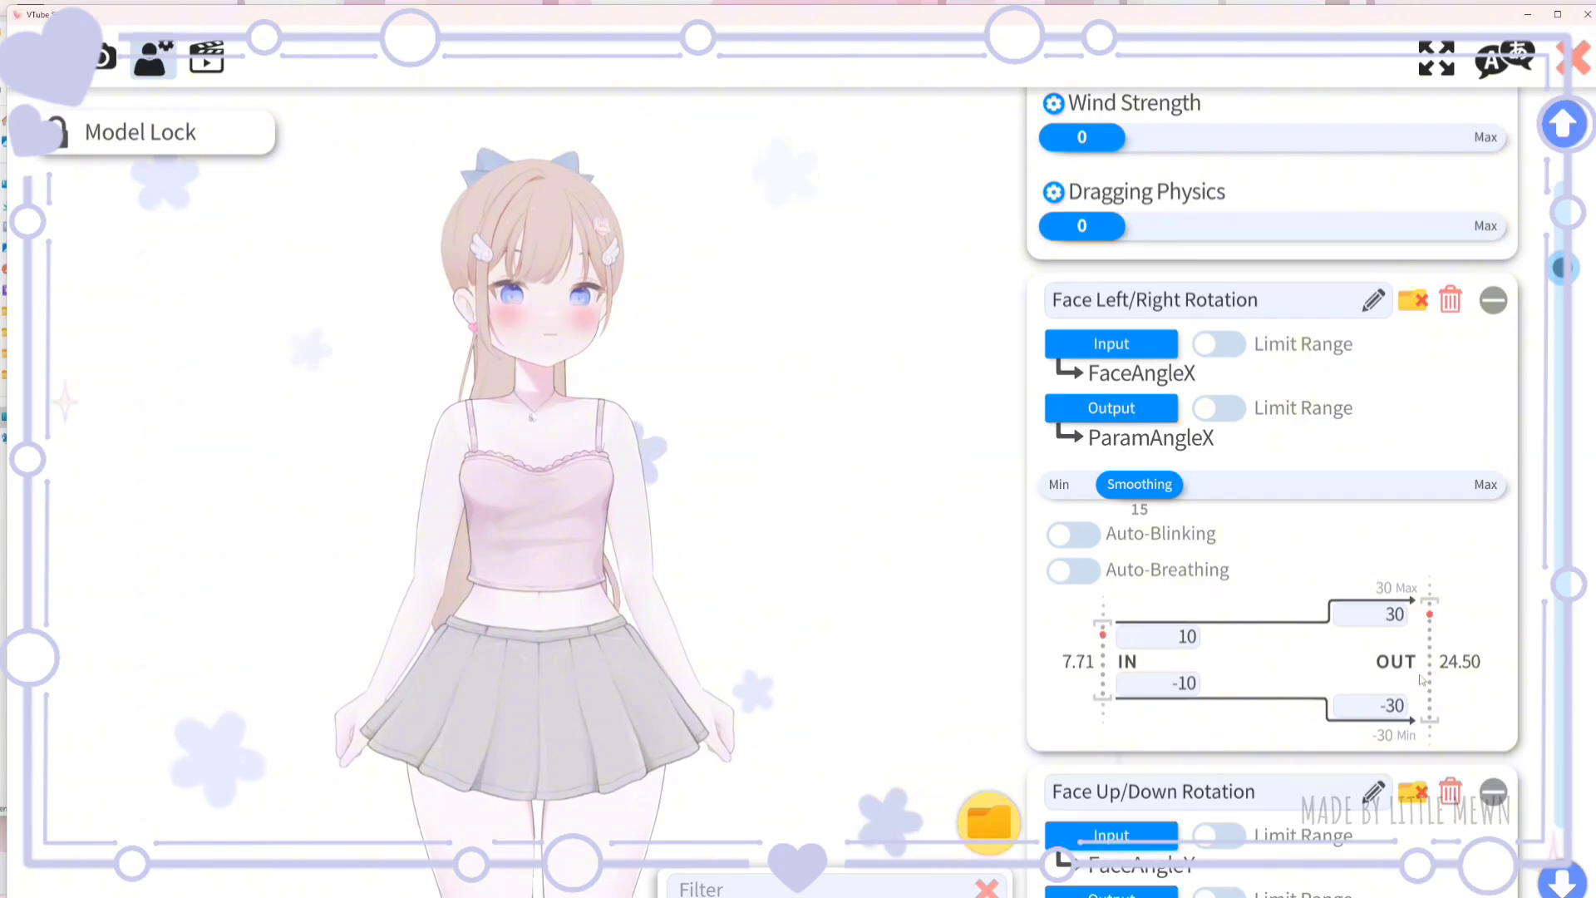
pyautogui.click(1189, 644)
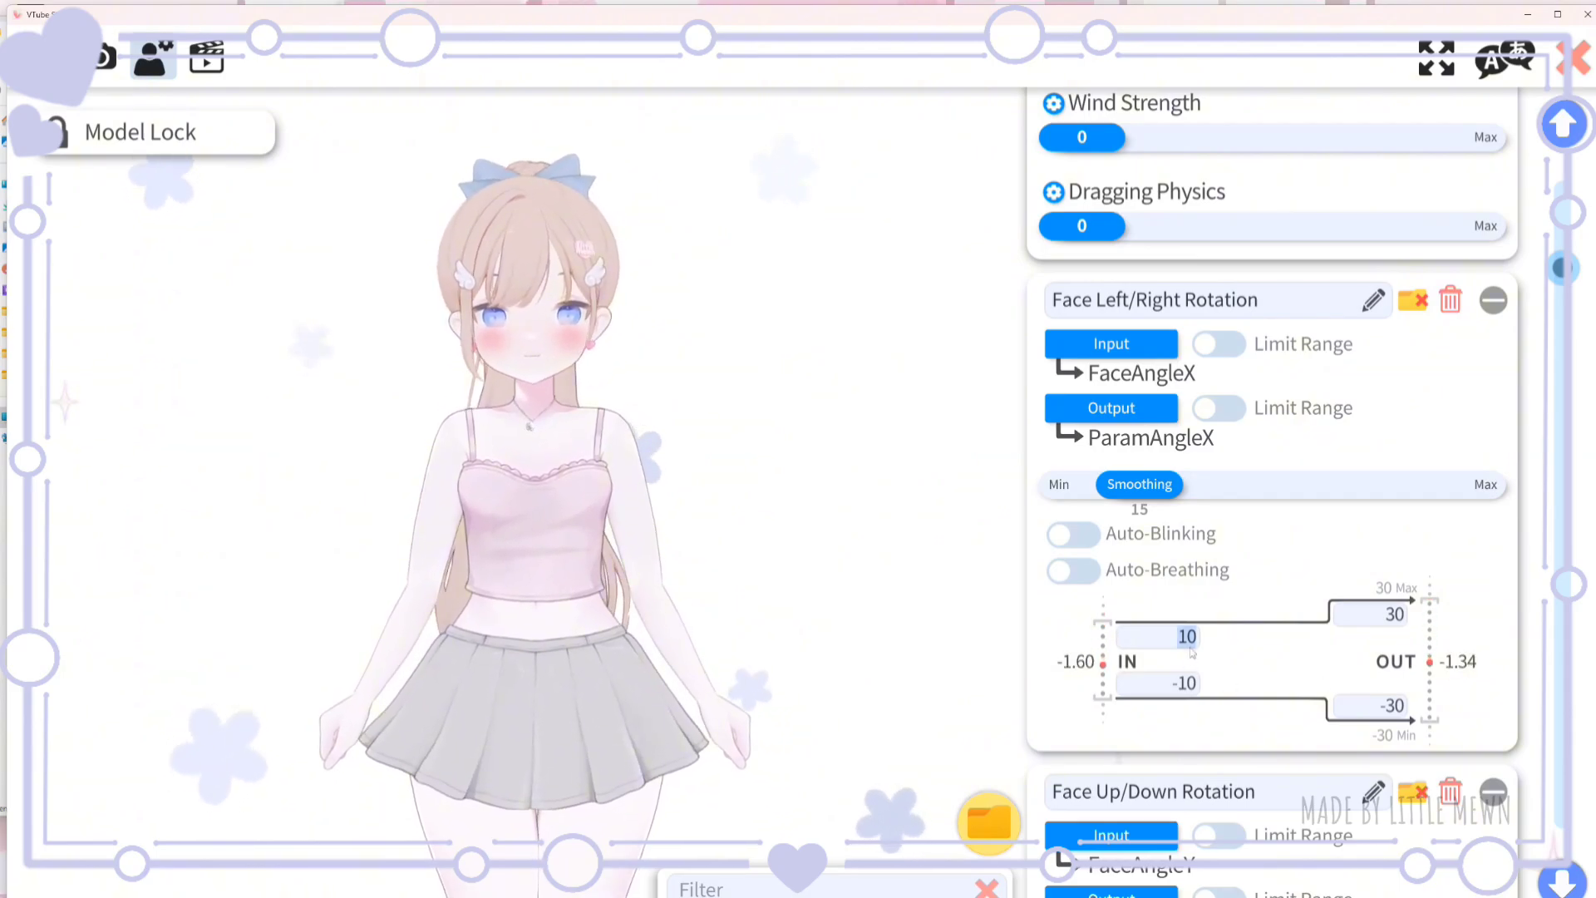
pyautogui.write('20')
pyautogui.click(1187, 684)
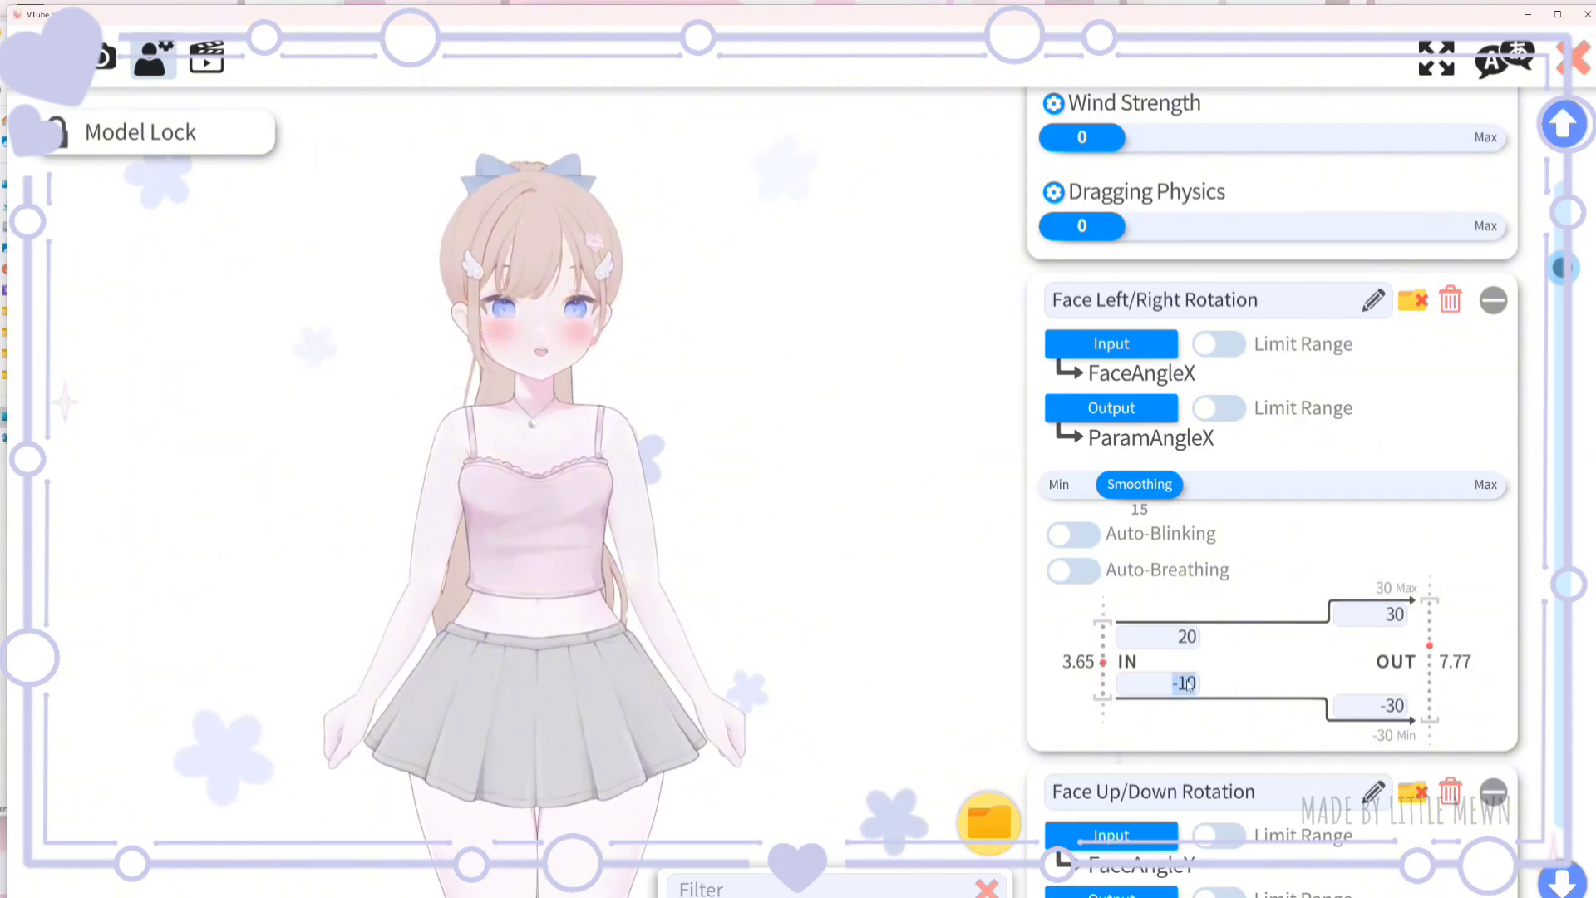
pyautogui.write('-2')
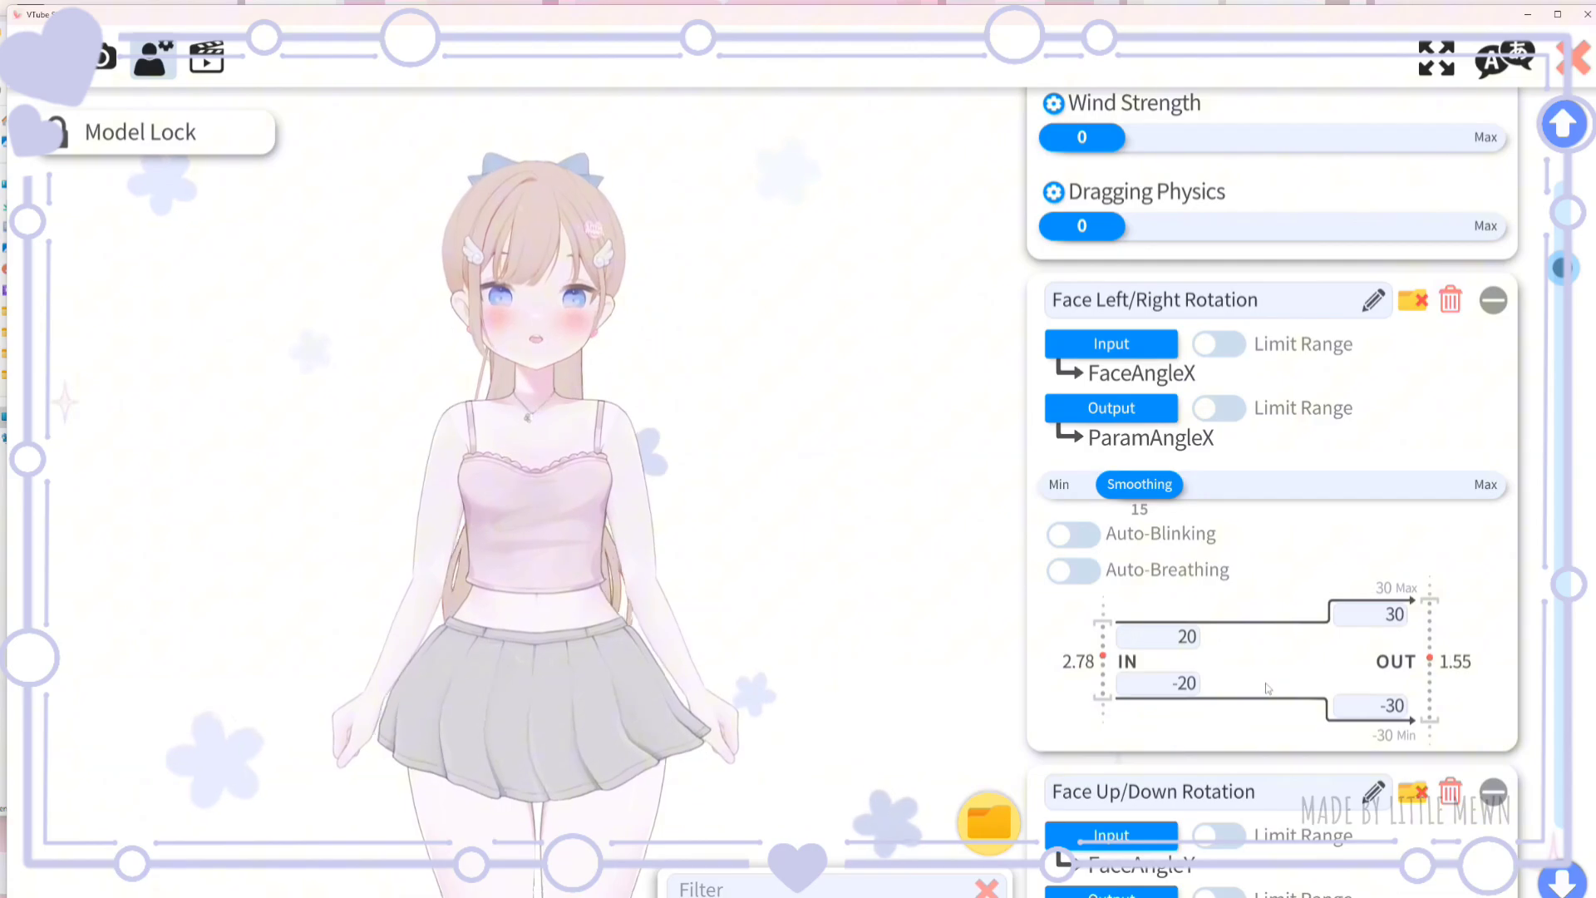
# Verify the Face Up/Down Rotation IN range reads 20 to -20.
pyautogui.scroll(-2, 1265, 688)
pyautogui.scroll(-3, 1247, 707)
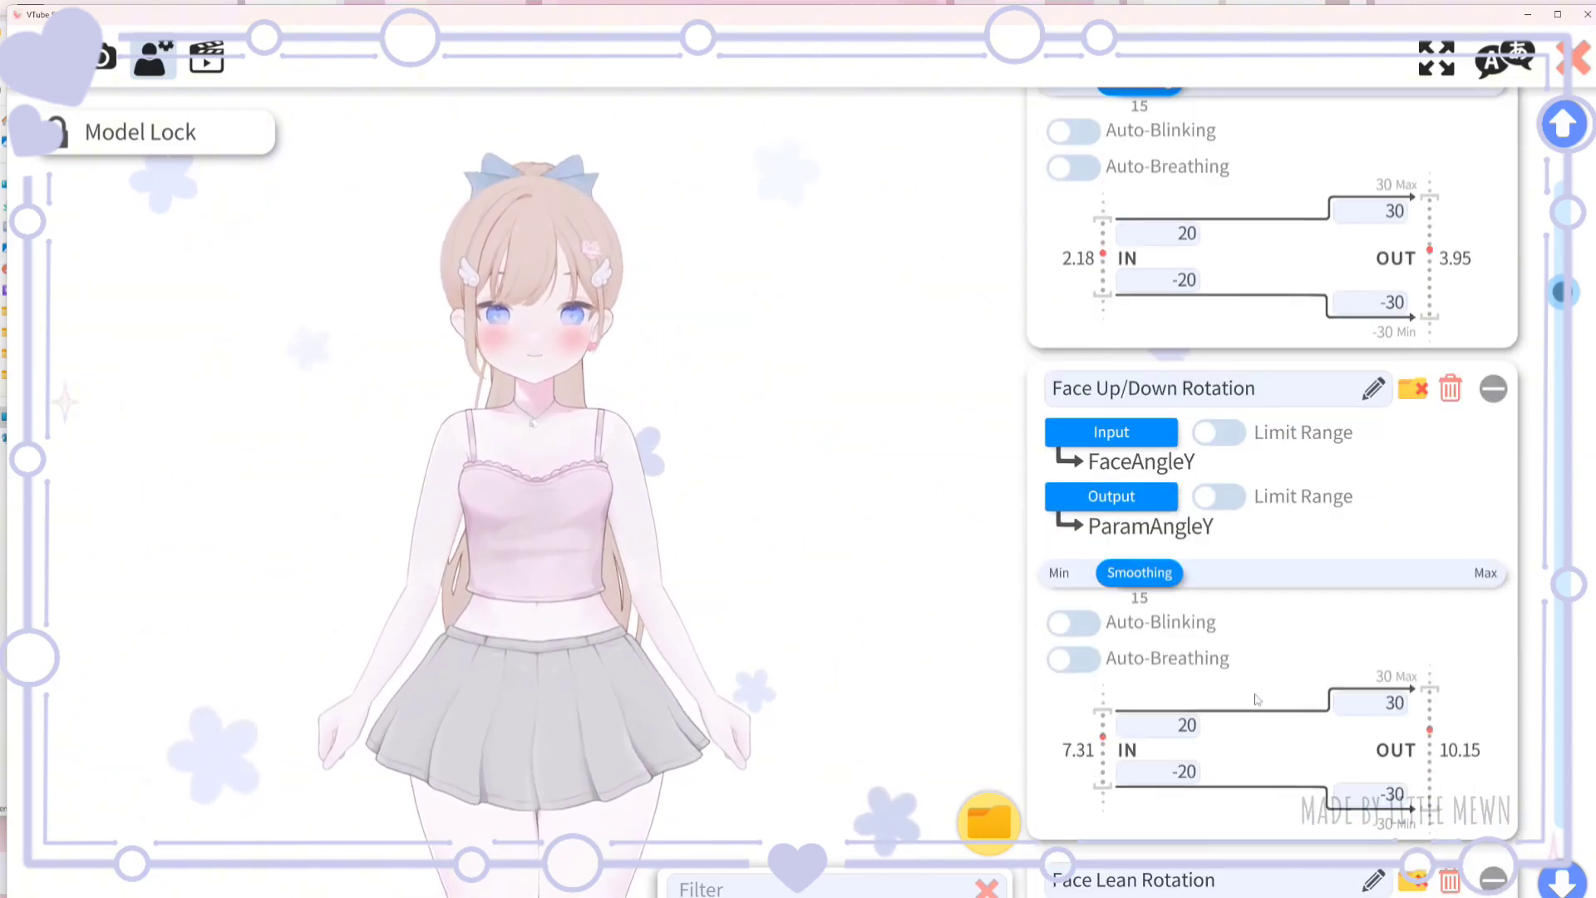
pyautogui.click(1196, 731)
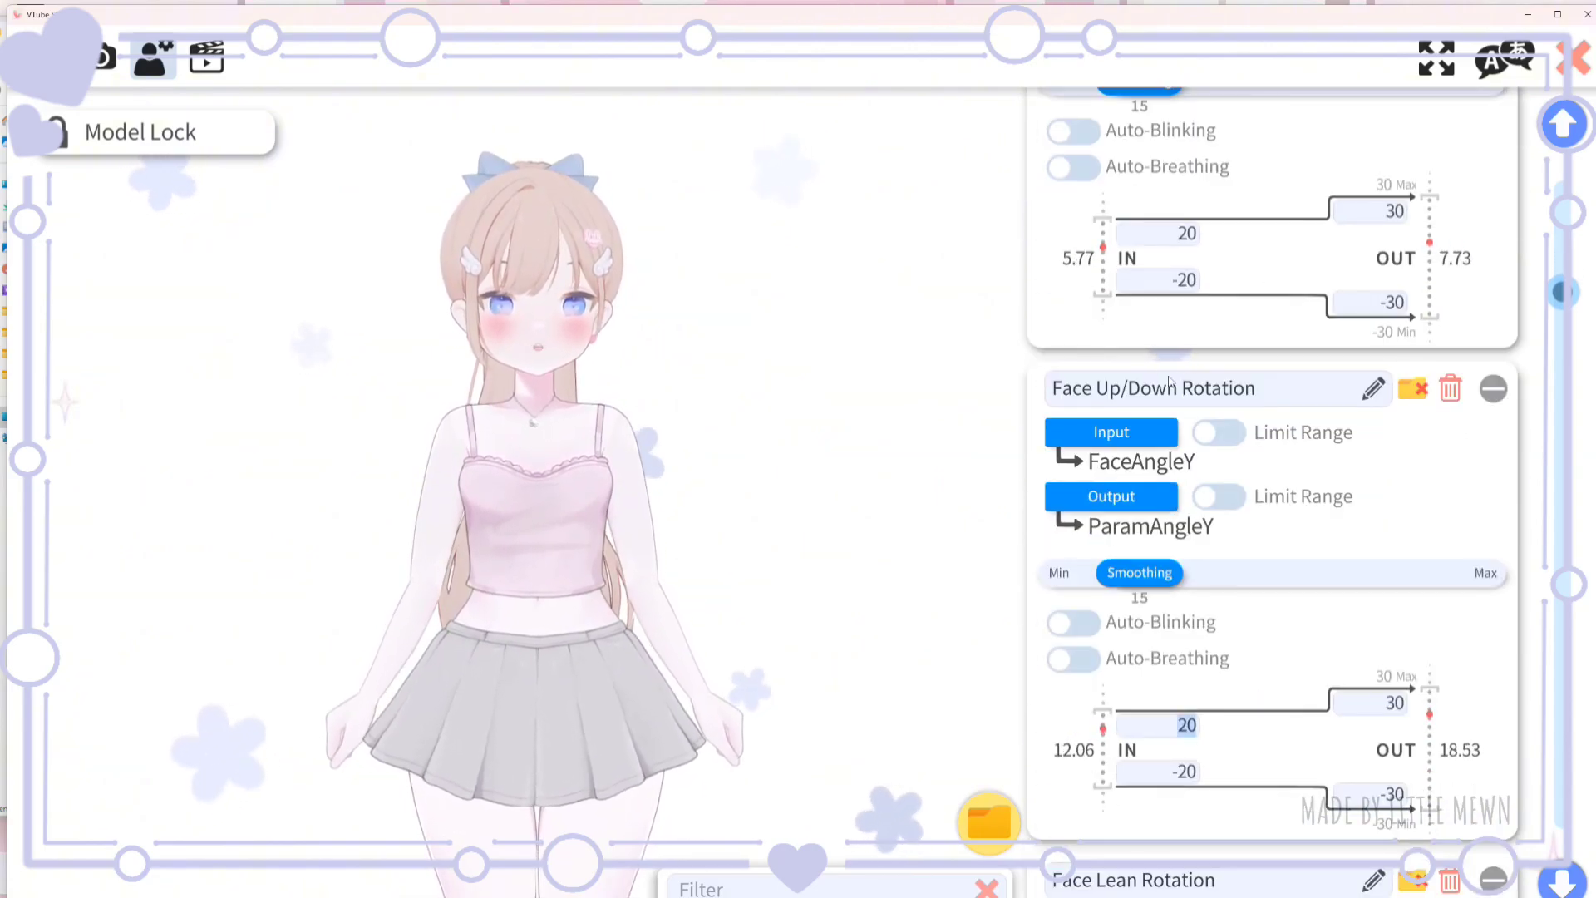
pyautogui.scroll(-10, 1271, 706)
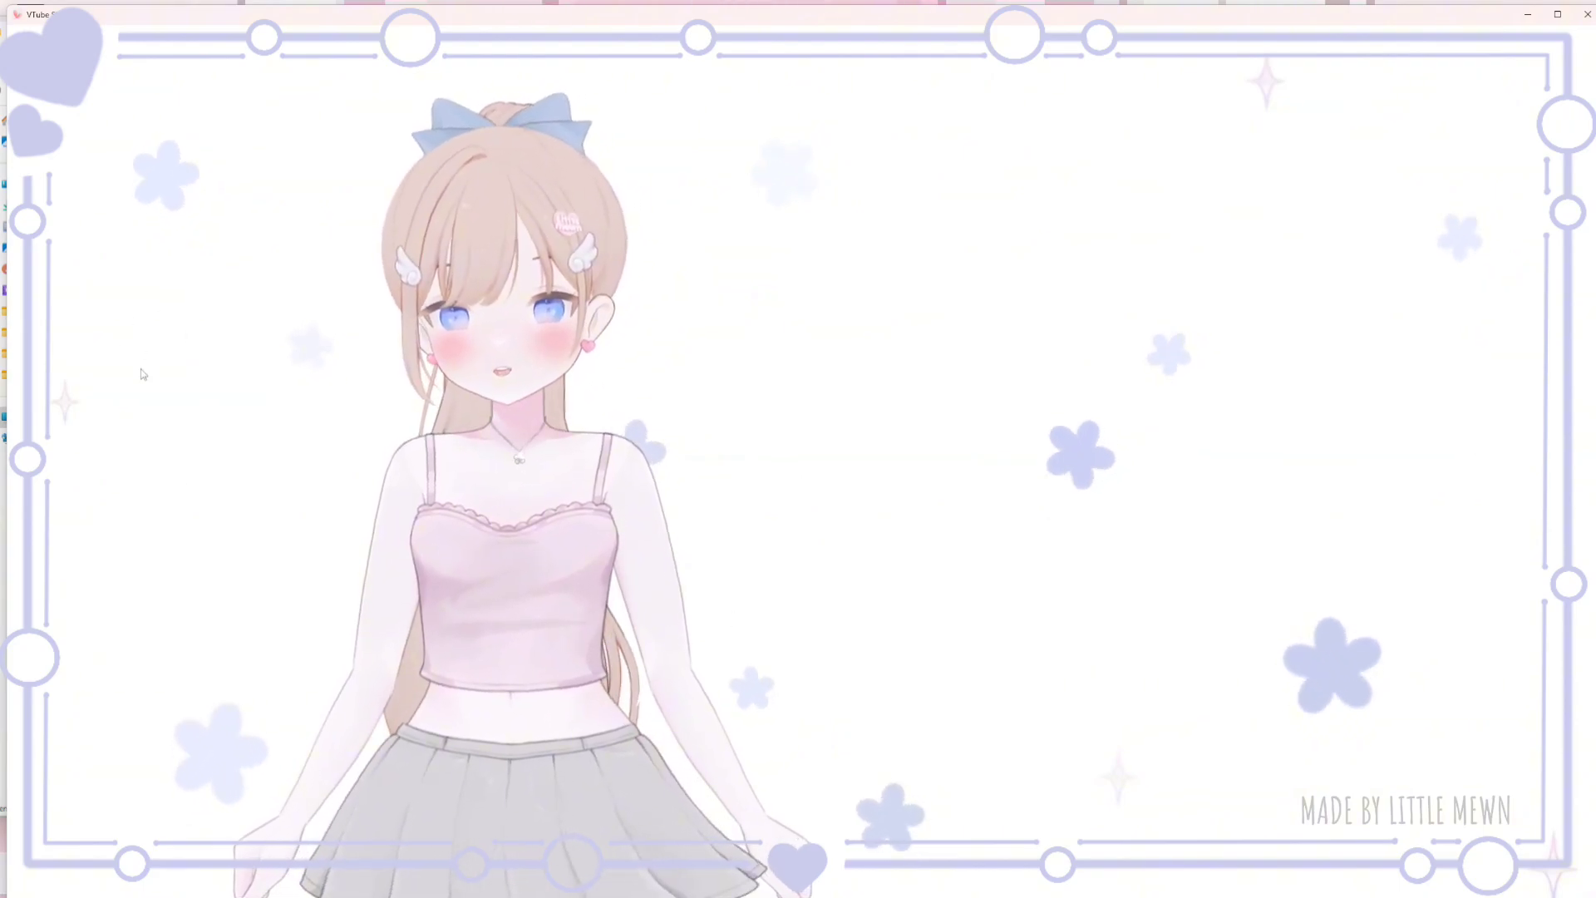
# Reopen the model settings on the hotkey and expression (clapperboard) tab.
pyautogui.doubleClick(119, 392)
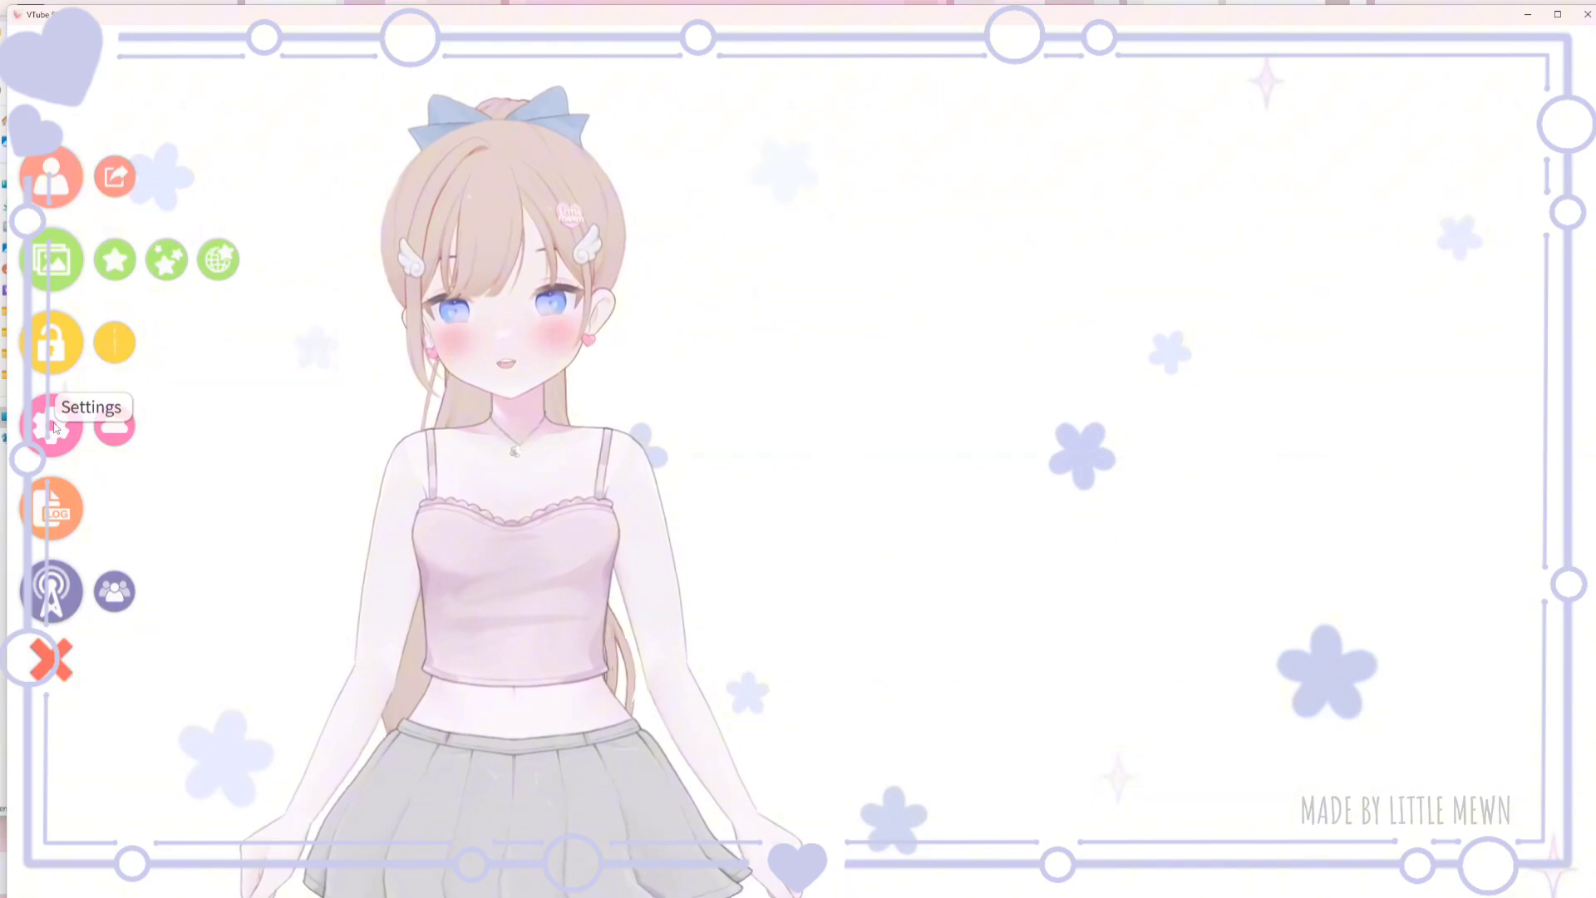
pyautogui.click(69, 433)
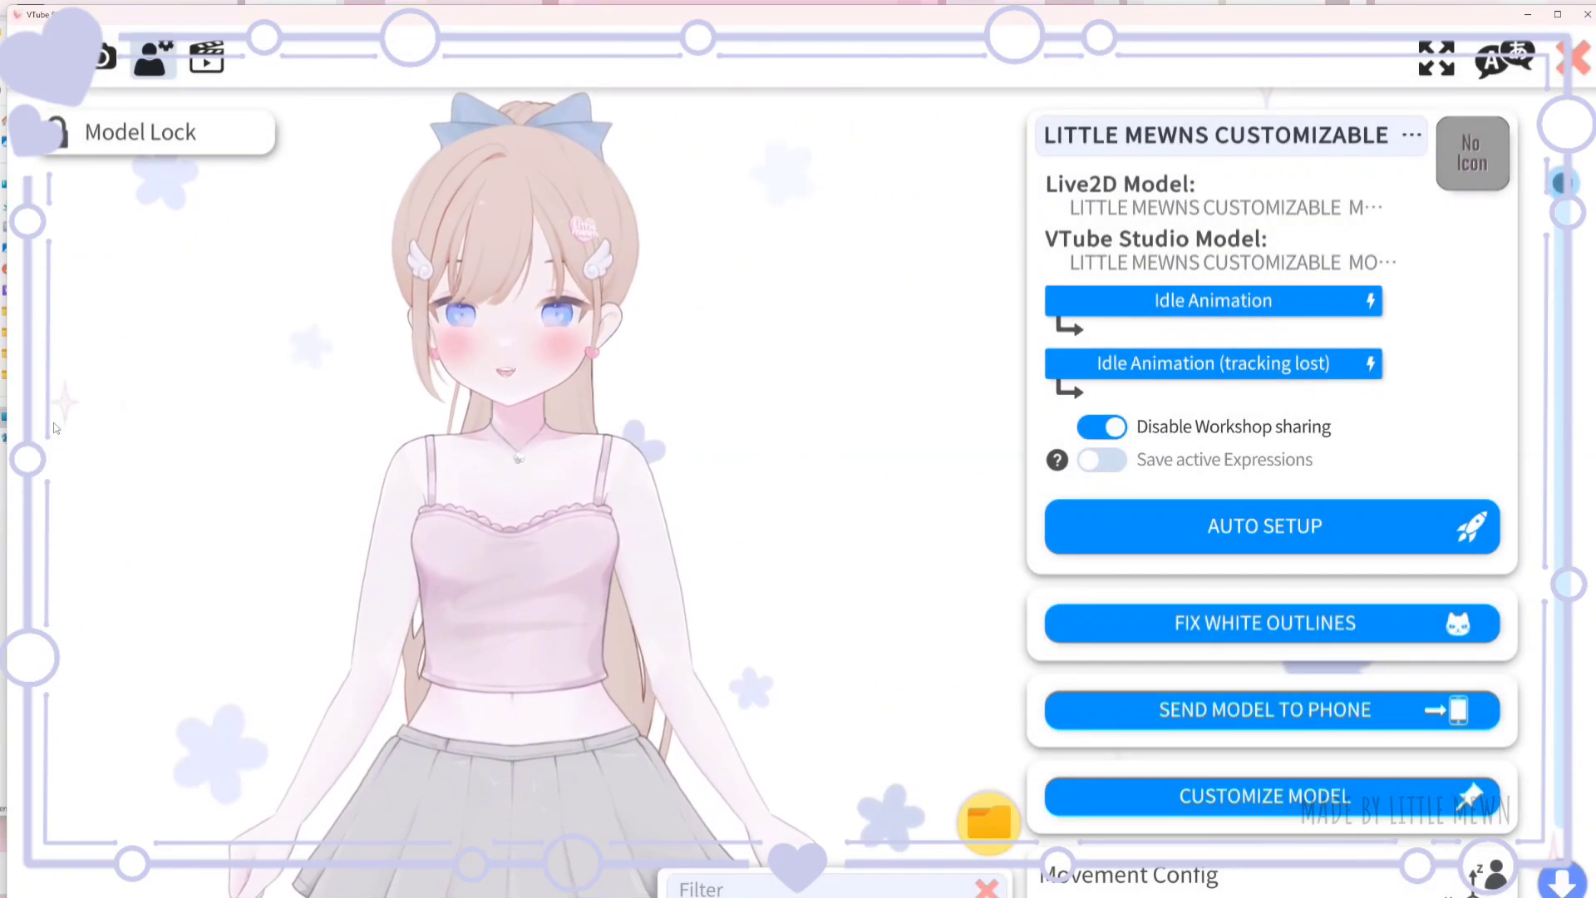
pyautogui.click(207, 60)
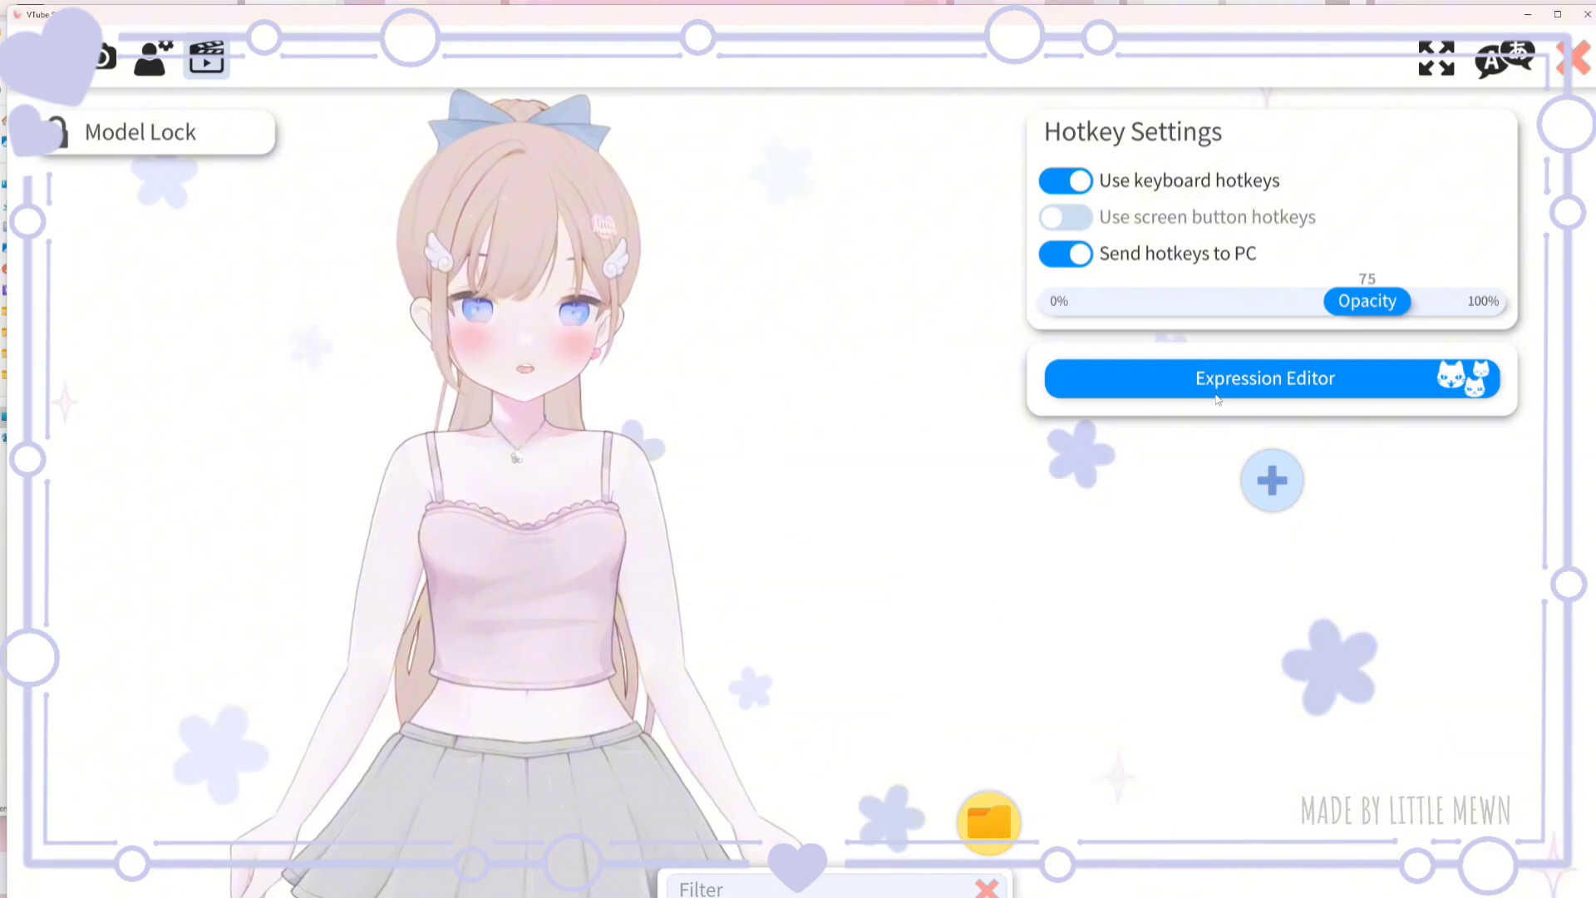
# Create a new unnamed expression in the Expression Editor.
pyautogui.click(1215, 381)
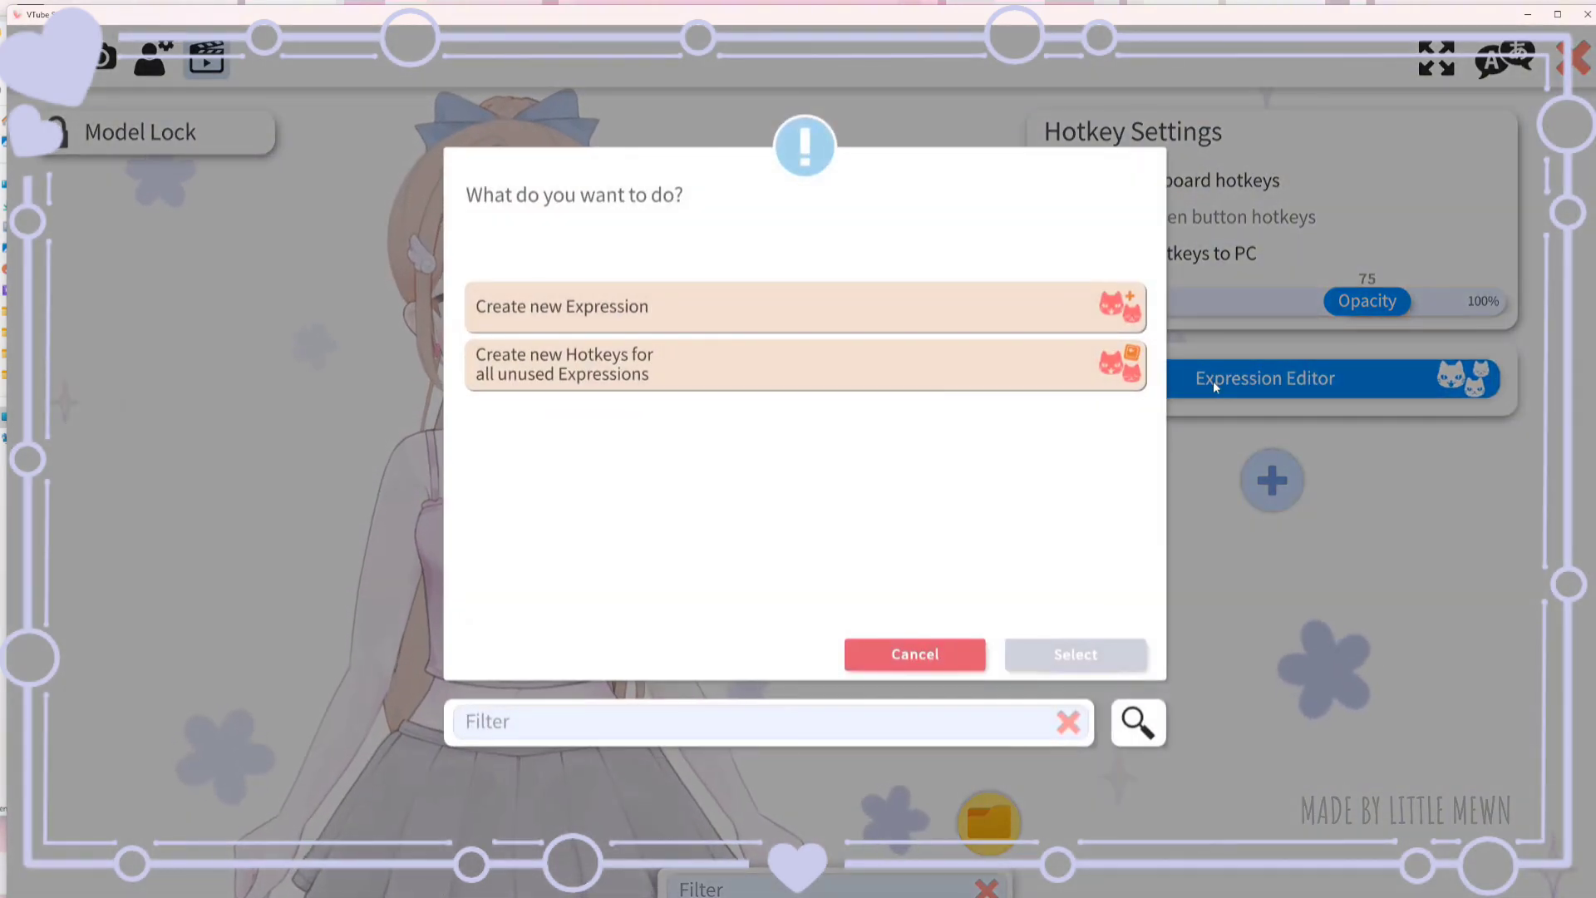
pyautogui.click(660, 311)
pyautogui.click(1061, 664)
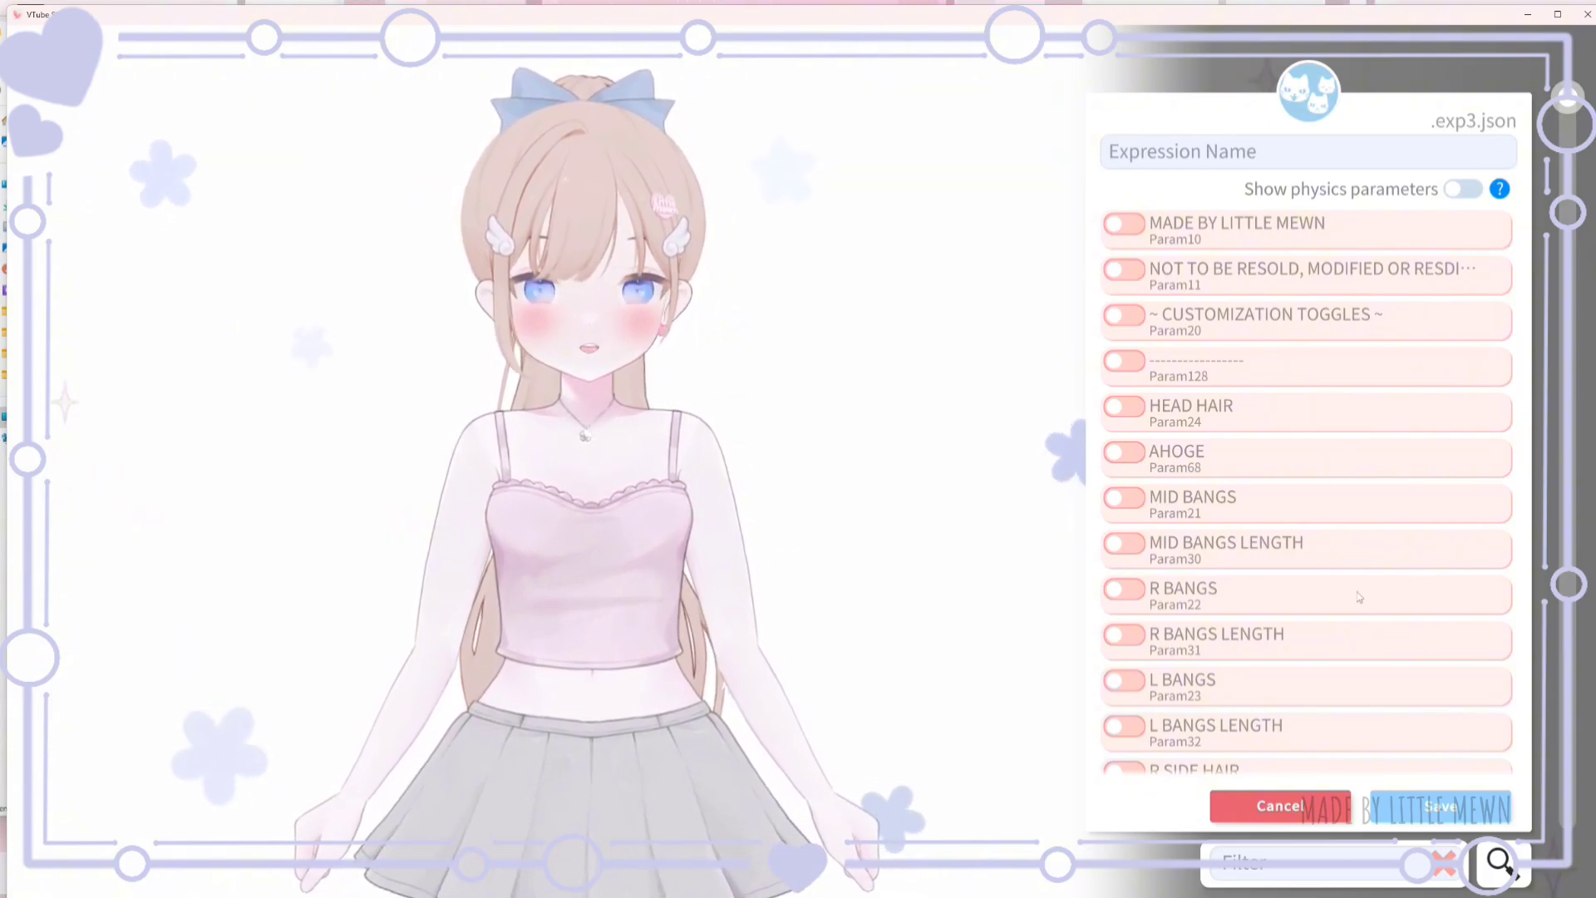
pyautogui.scroll(-5, 1297, 541)
pyautogui.scroll(-5, 1297, 582)
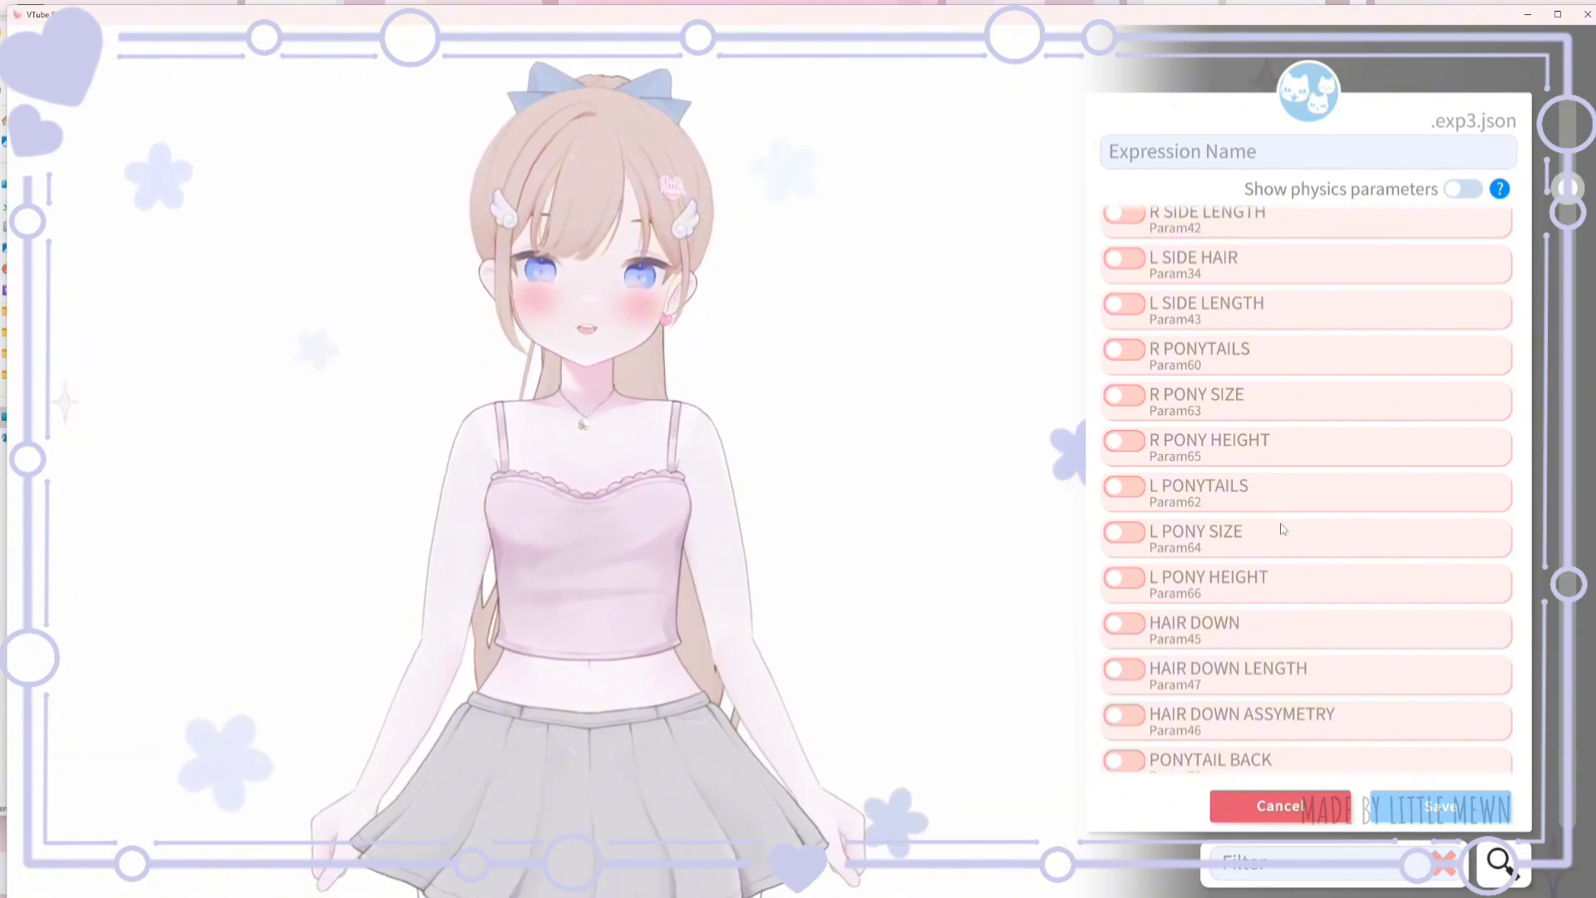
pyautogui.scroll(5, 1293, 499)
pyautogui.scroll(5, 1304, 460)
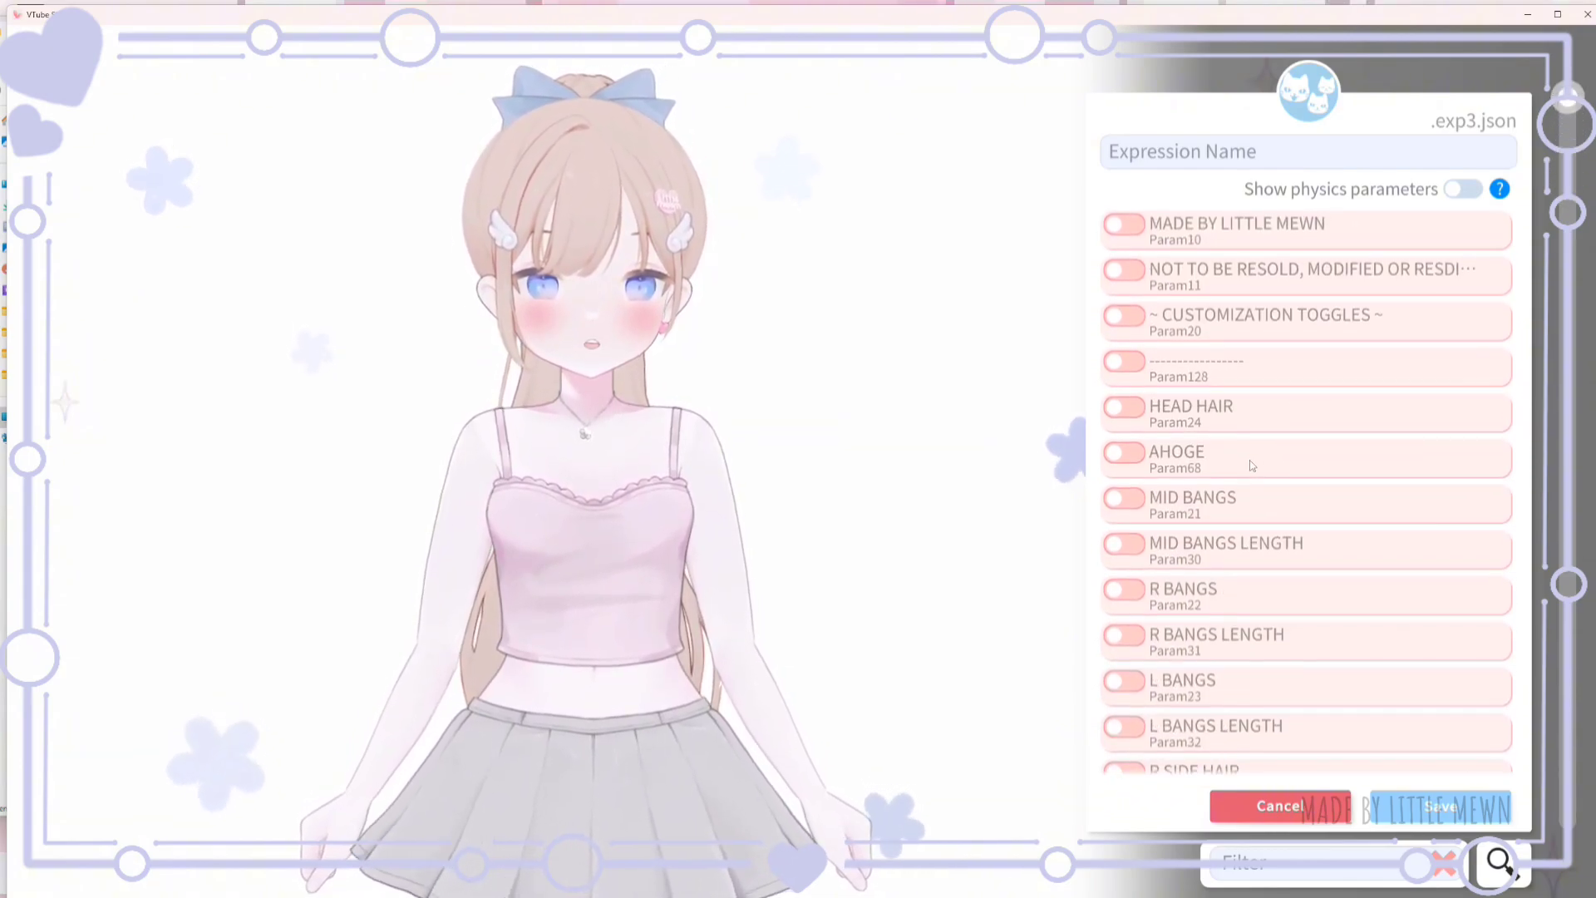
pyautogui.scroll(-5, 1239, 469)
pyautogui.scroll(-10, 1214, 482)
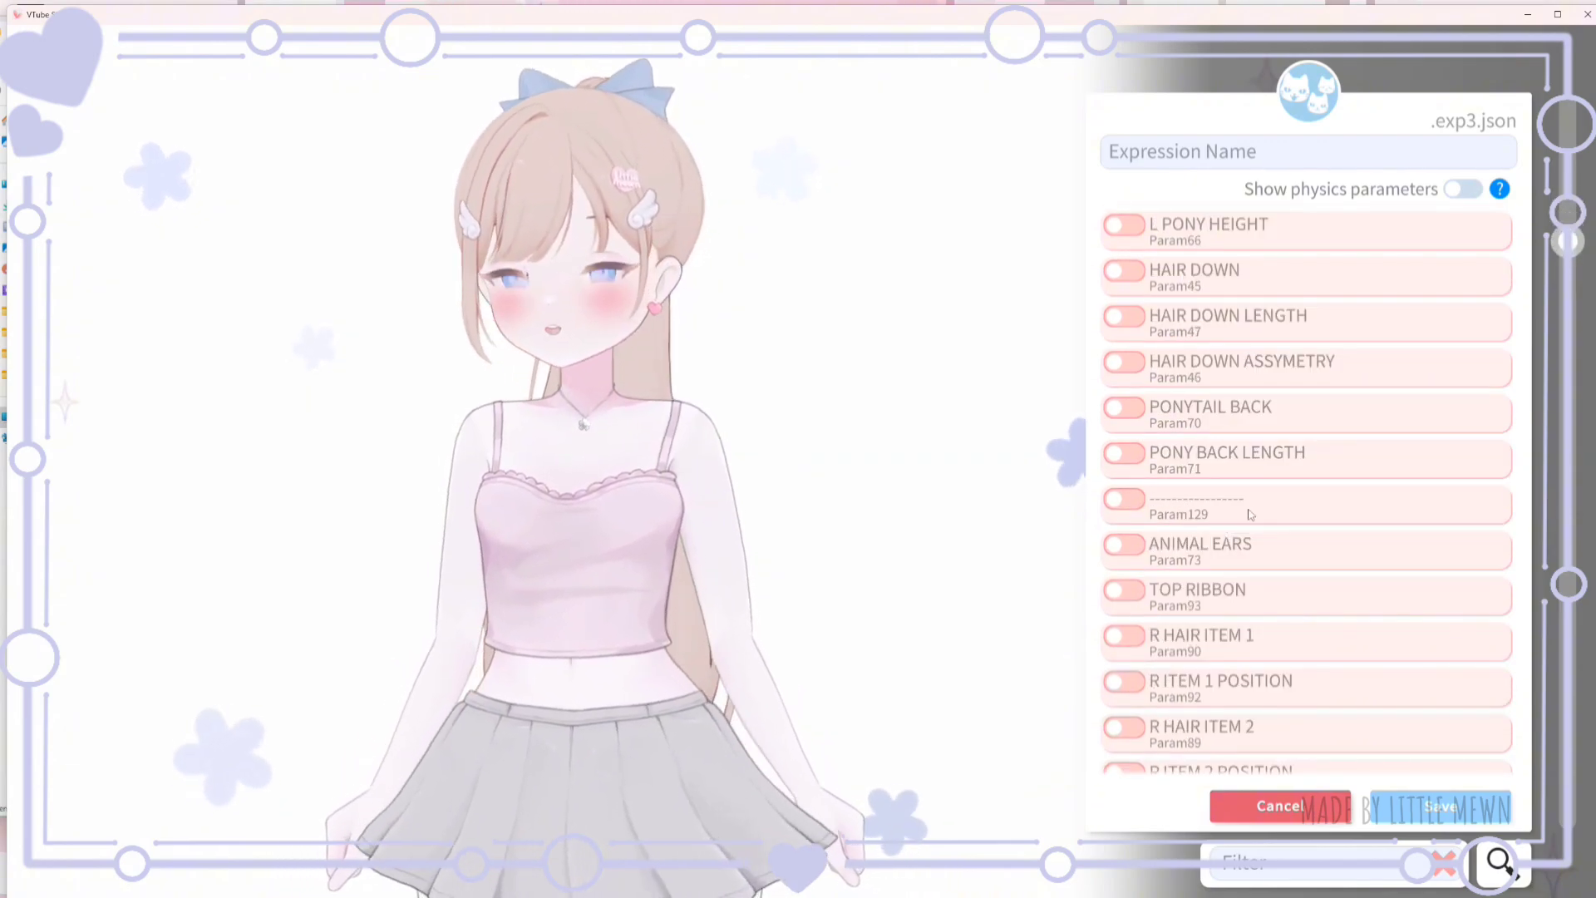
pyautogui.scroll(12, 1234, 417)
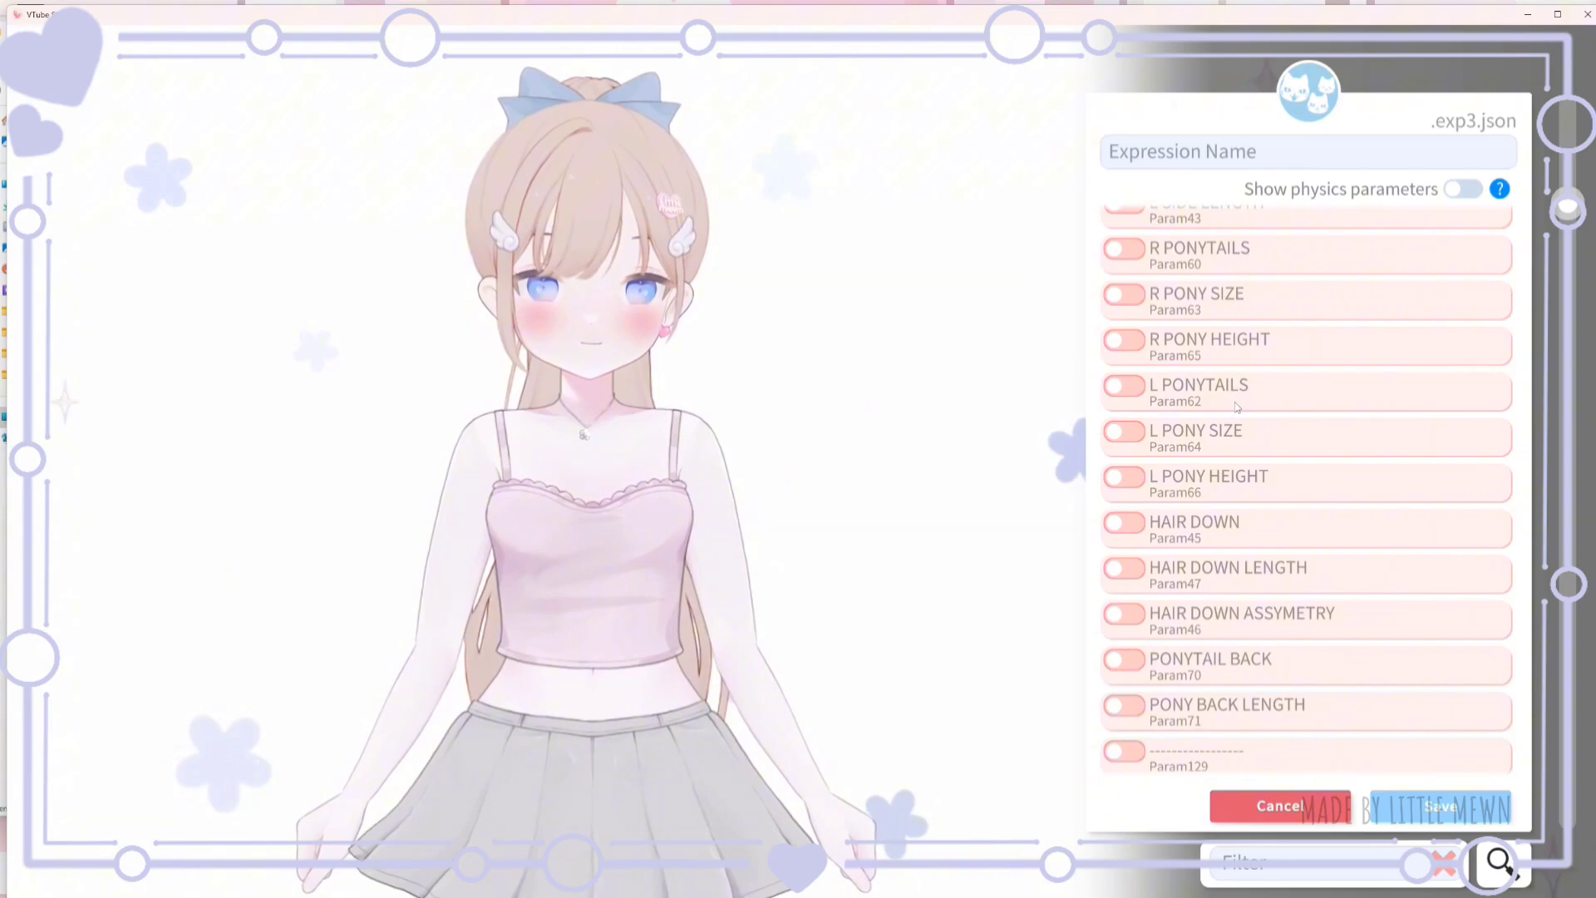
pyautogui.scroll(3, 1222, 336)
pyautogui.scroll(-14, 1221, 334)
pyautogui.scroll(-4, 1256, 449)
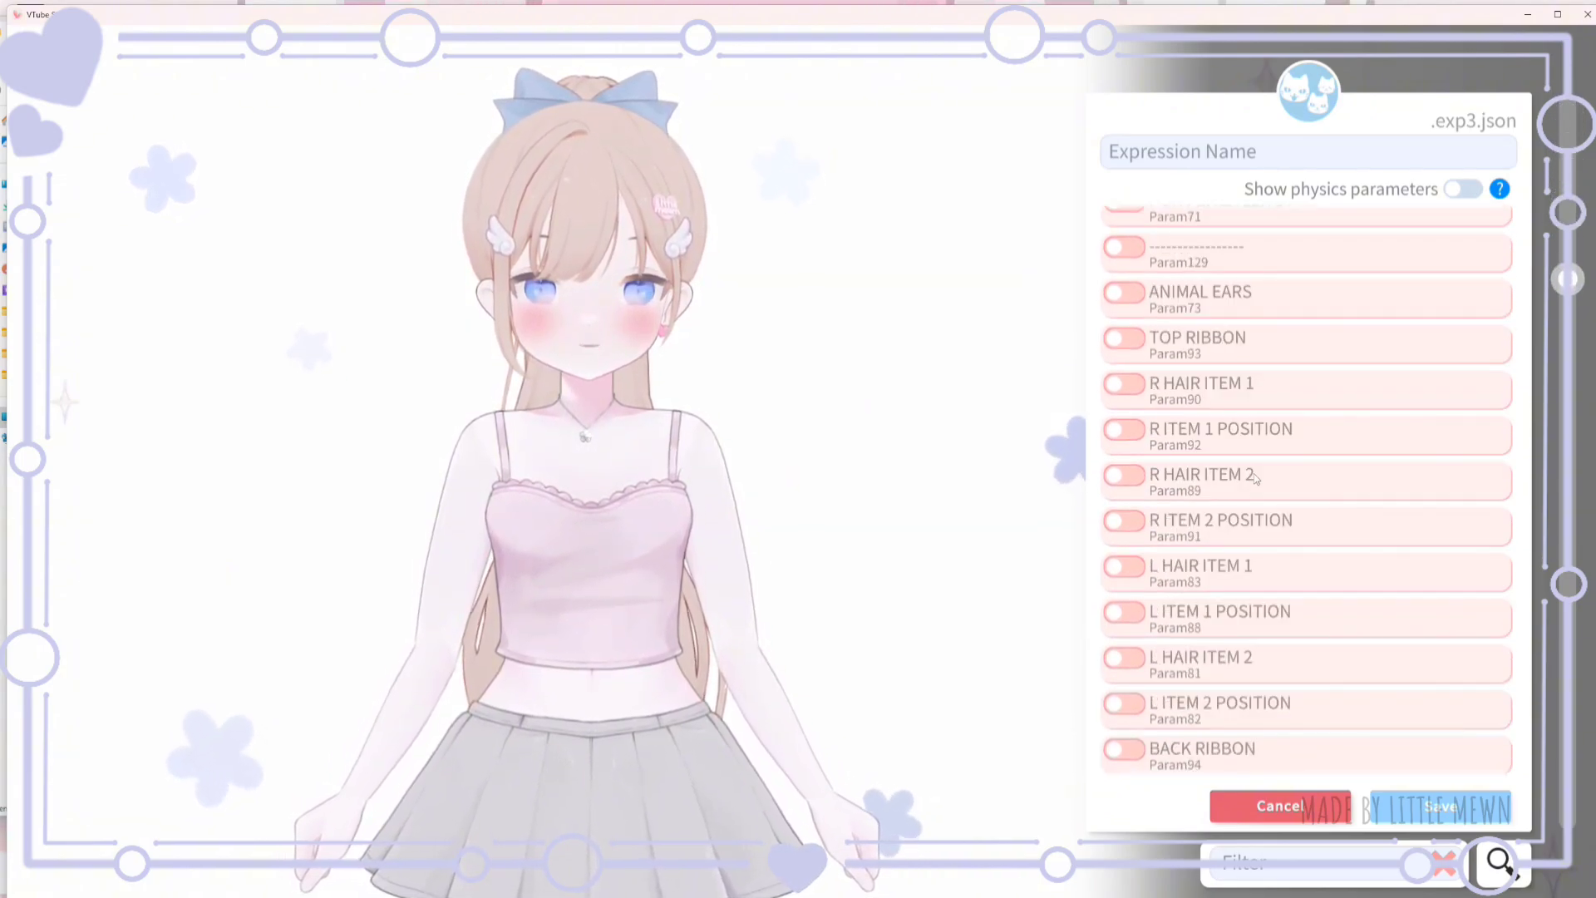
pyautogui.scroll(2, 1255, 469)
pyautogui.scroll(-1, 1205, 437)
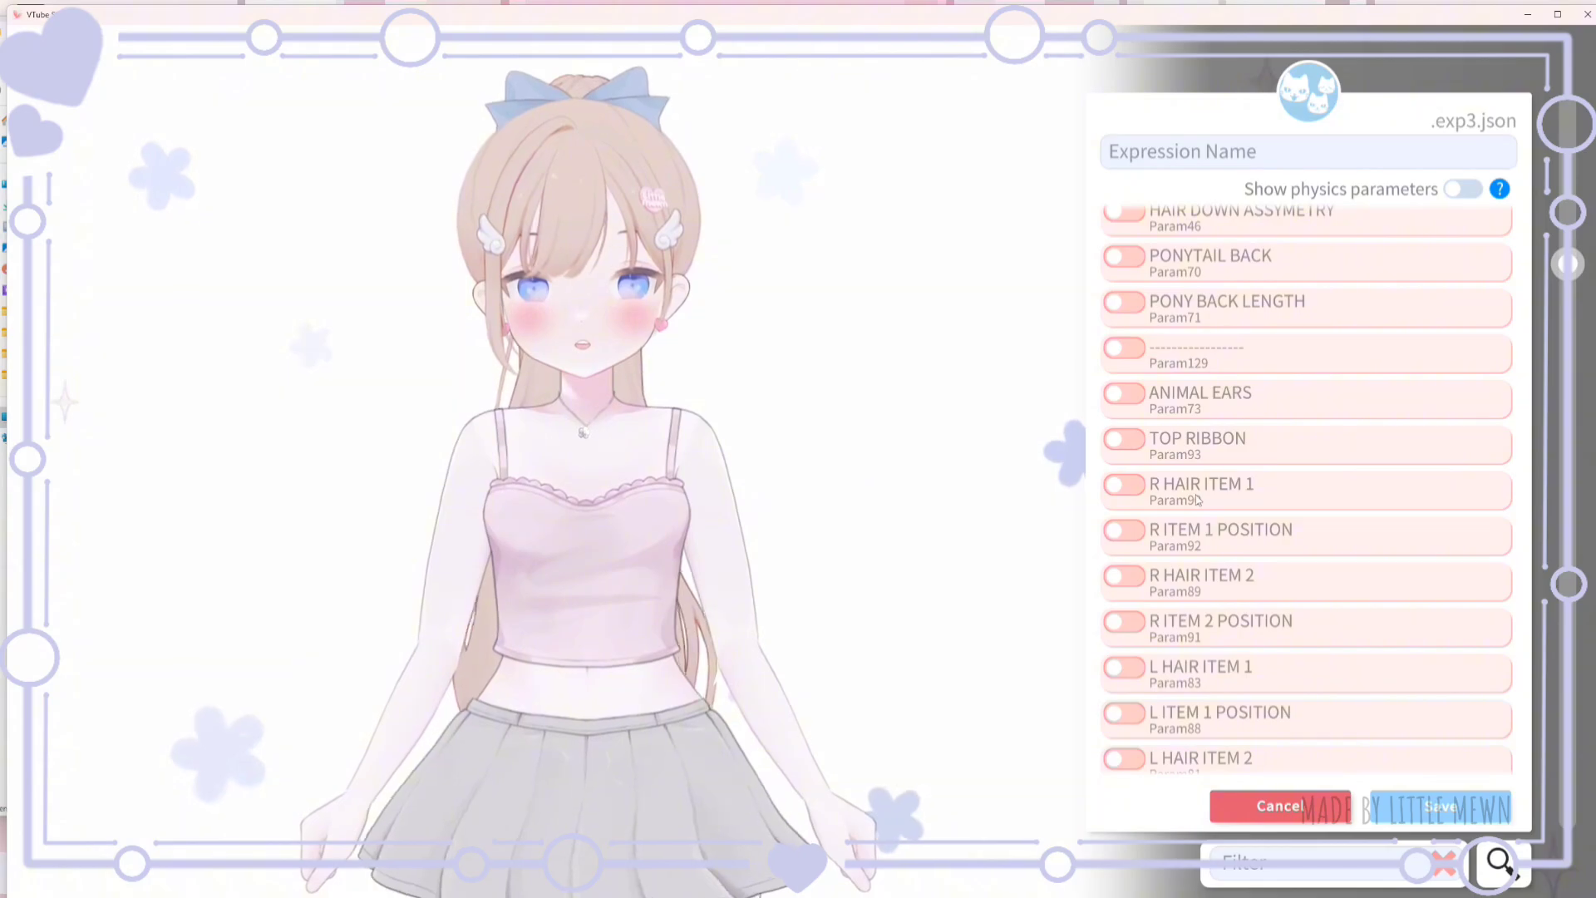
pyautogui.scroll(-2, 1197, 503)
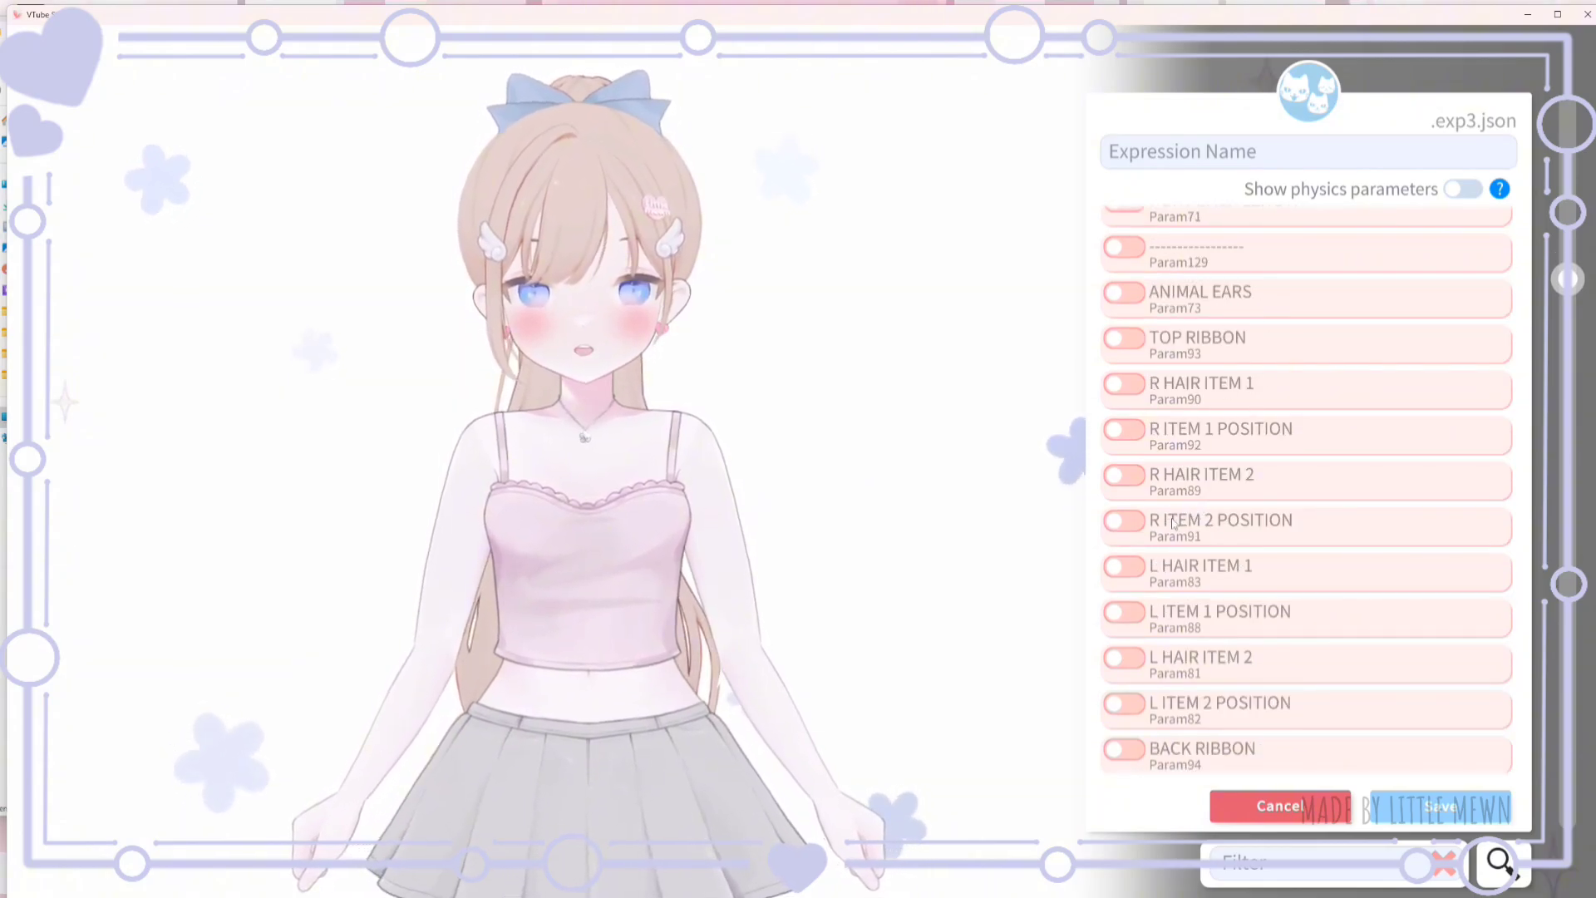
pyautogui.scroll(-8, 1173, 522)
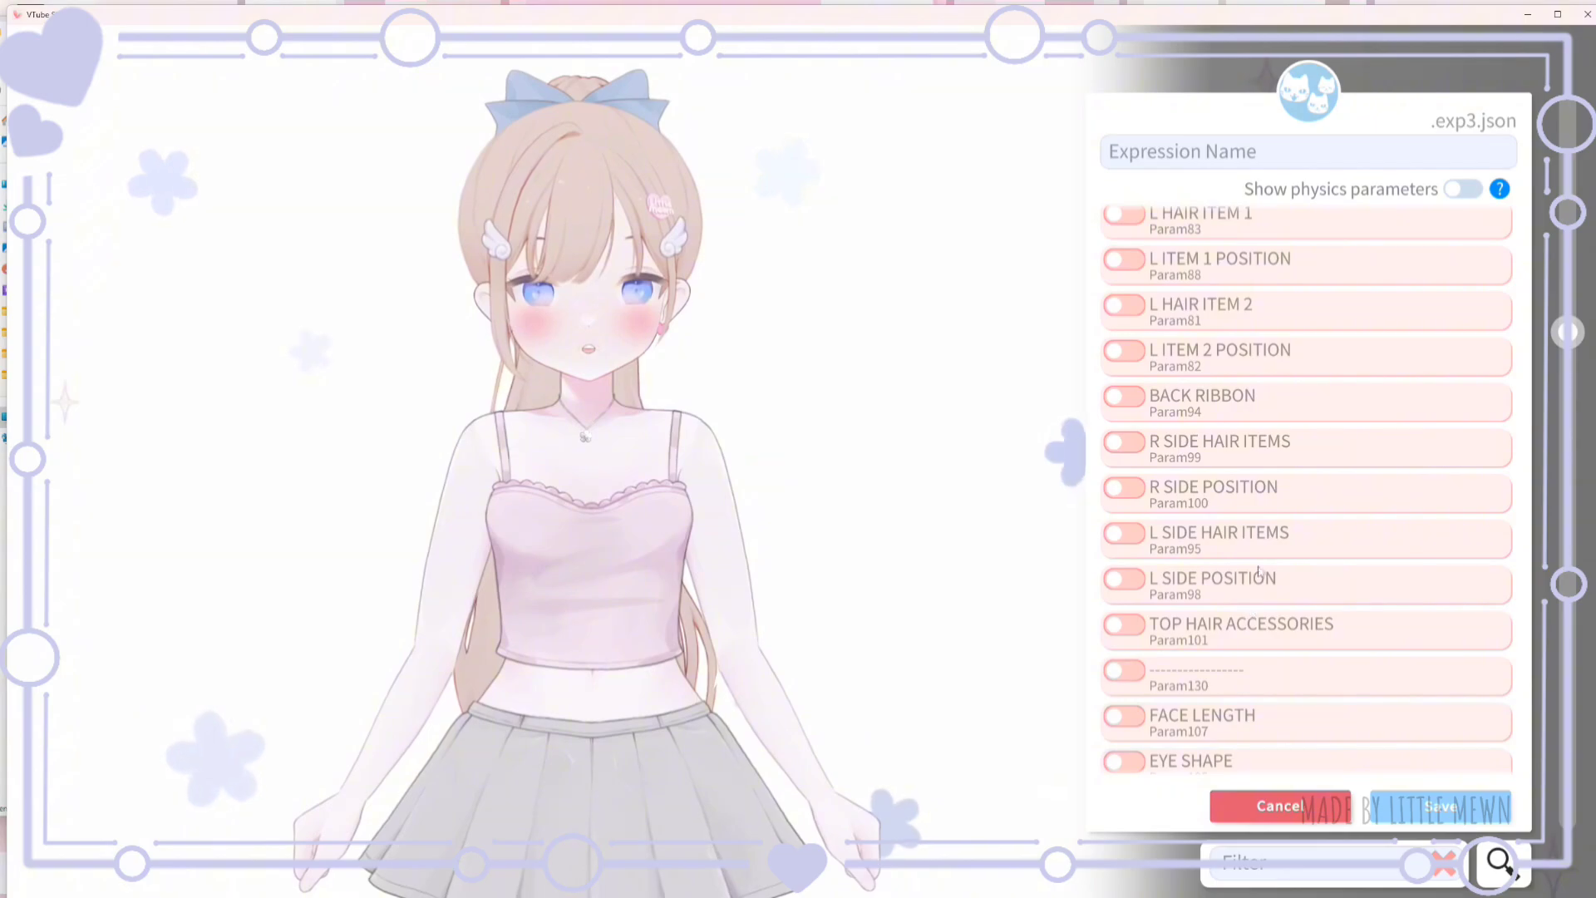
pyautogui.scroll(-5, 1269, 597)
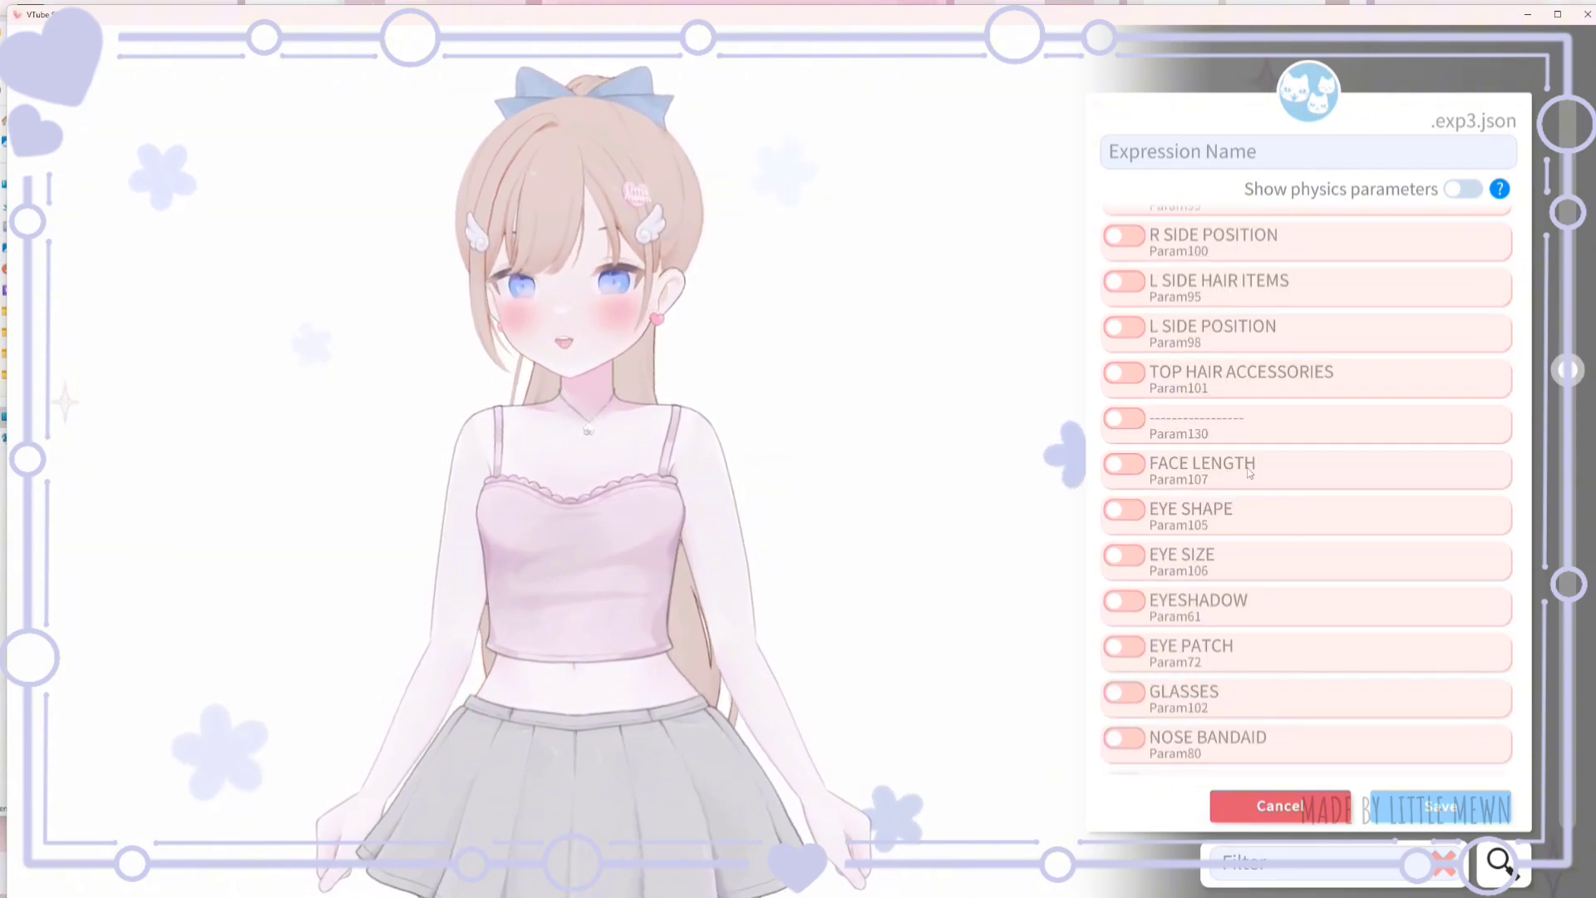
pyautogui.scroll(-2, 1247, 491)
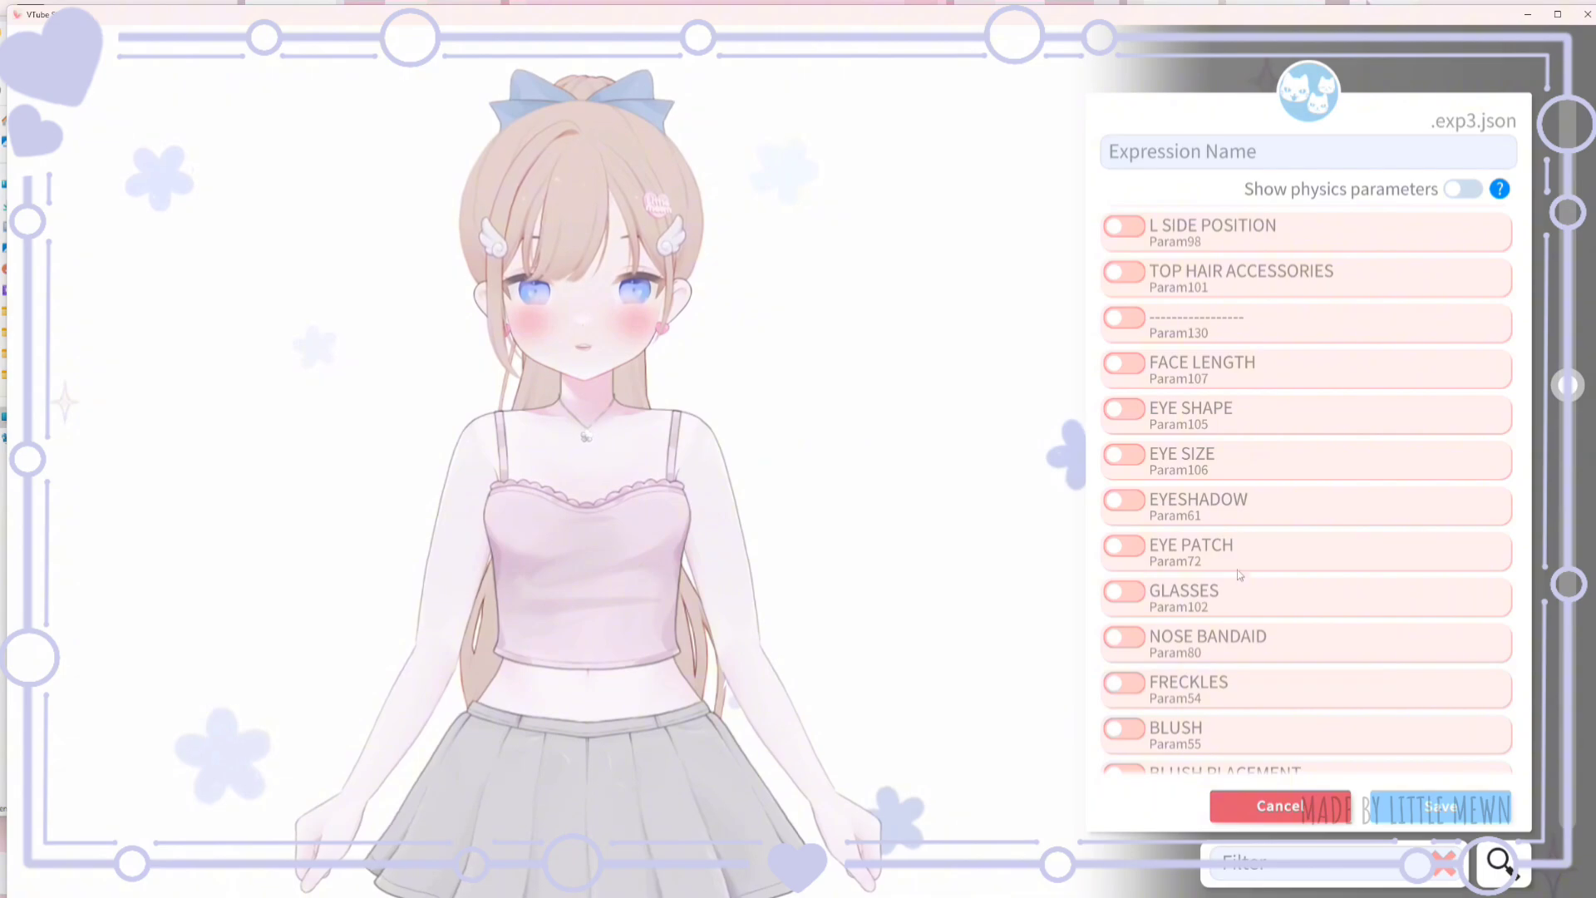
pyautogui.scroll(-5, 1237, 570)
pyautogui.scroll(-5, 1242, 556)
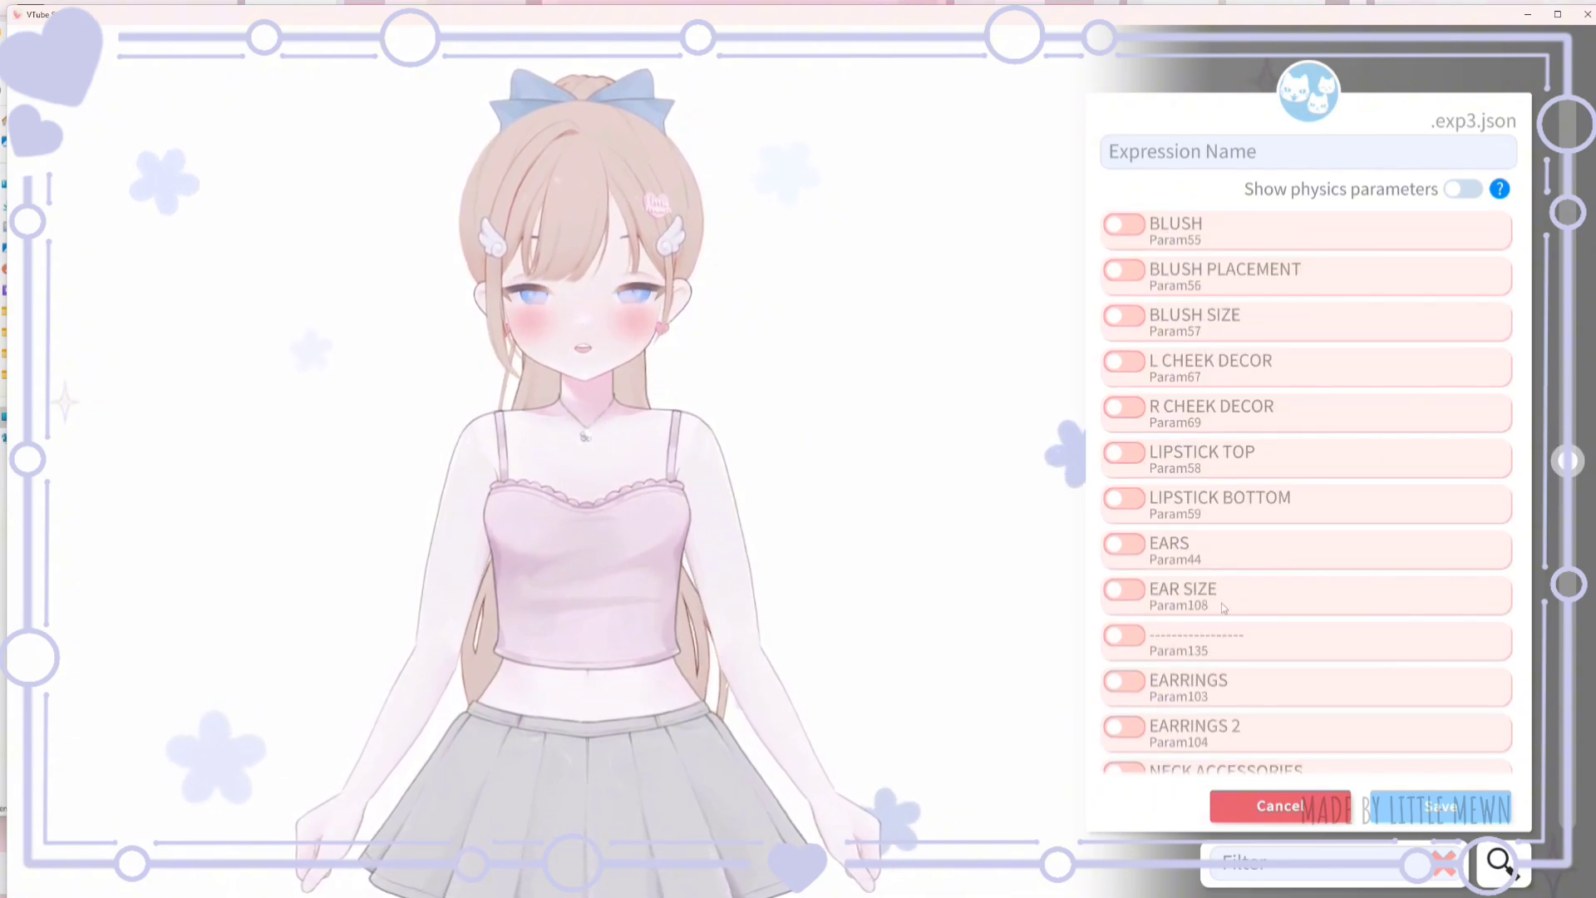
pyautogui.scroll(-5, 1224, 607)
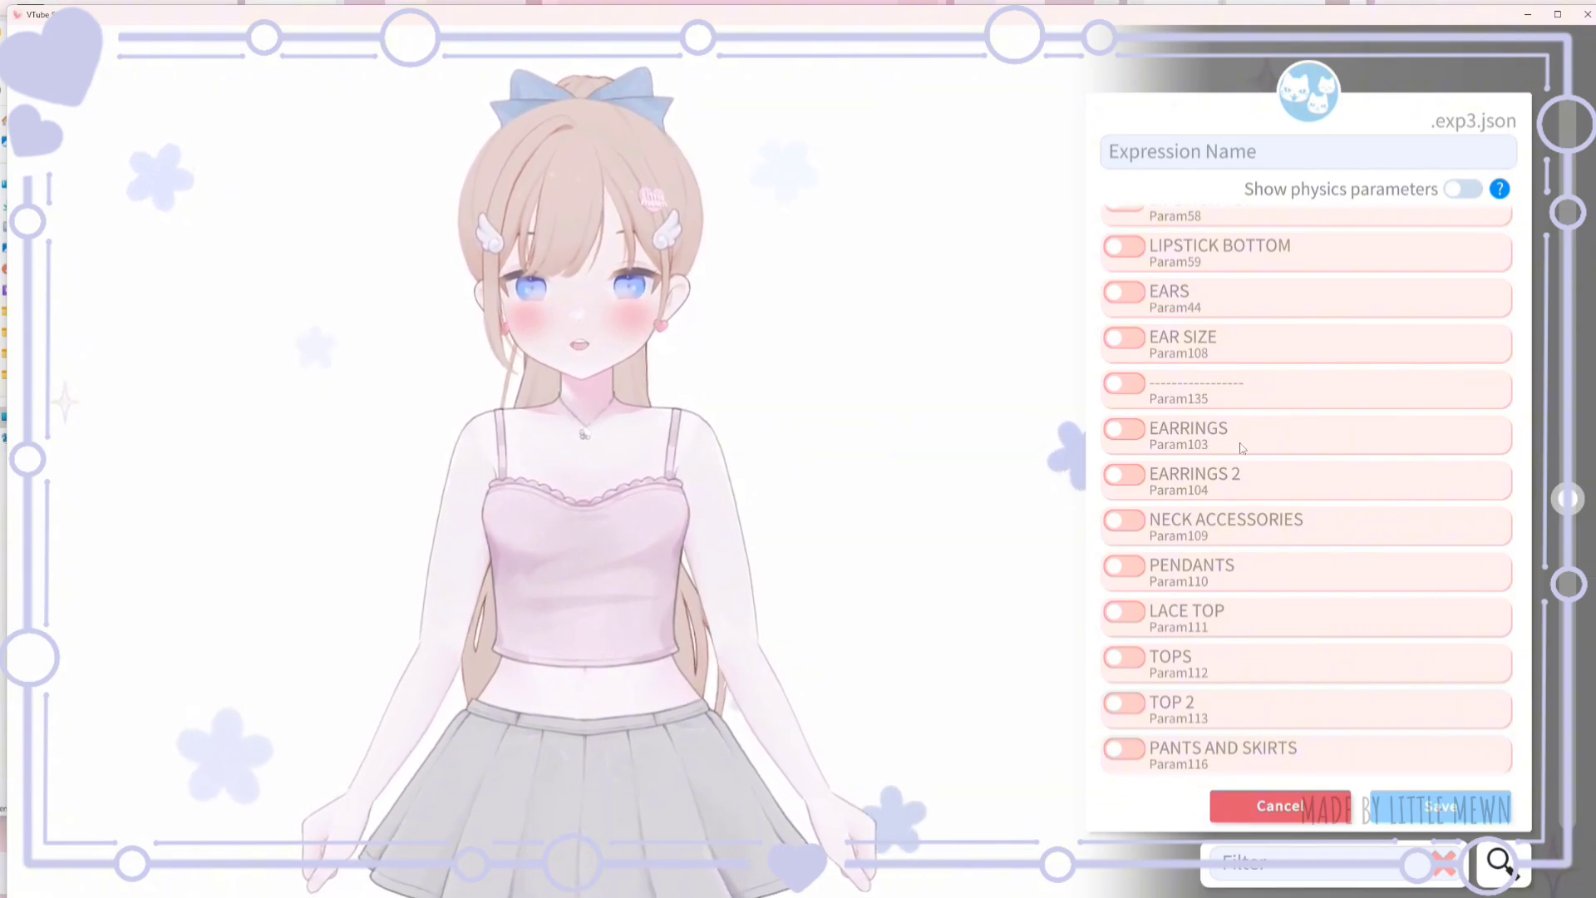
pyautogui.scroll(-4, 1252, 564)
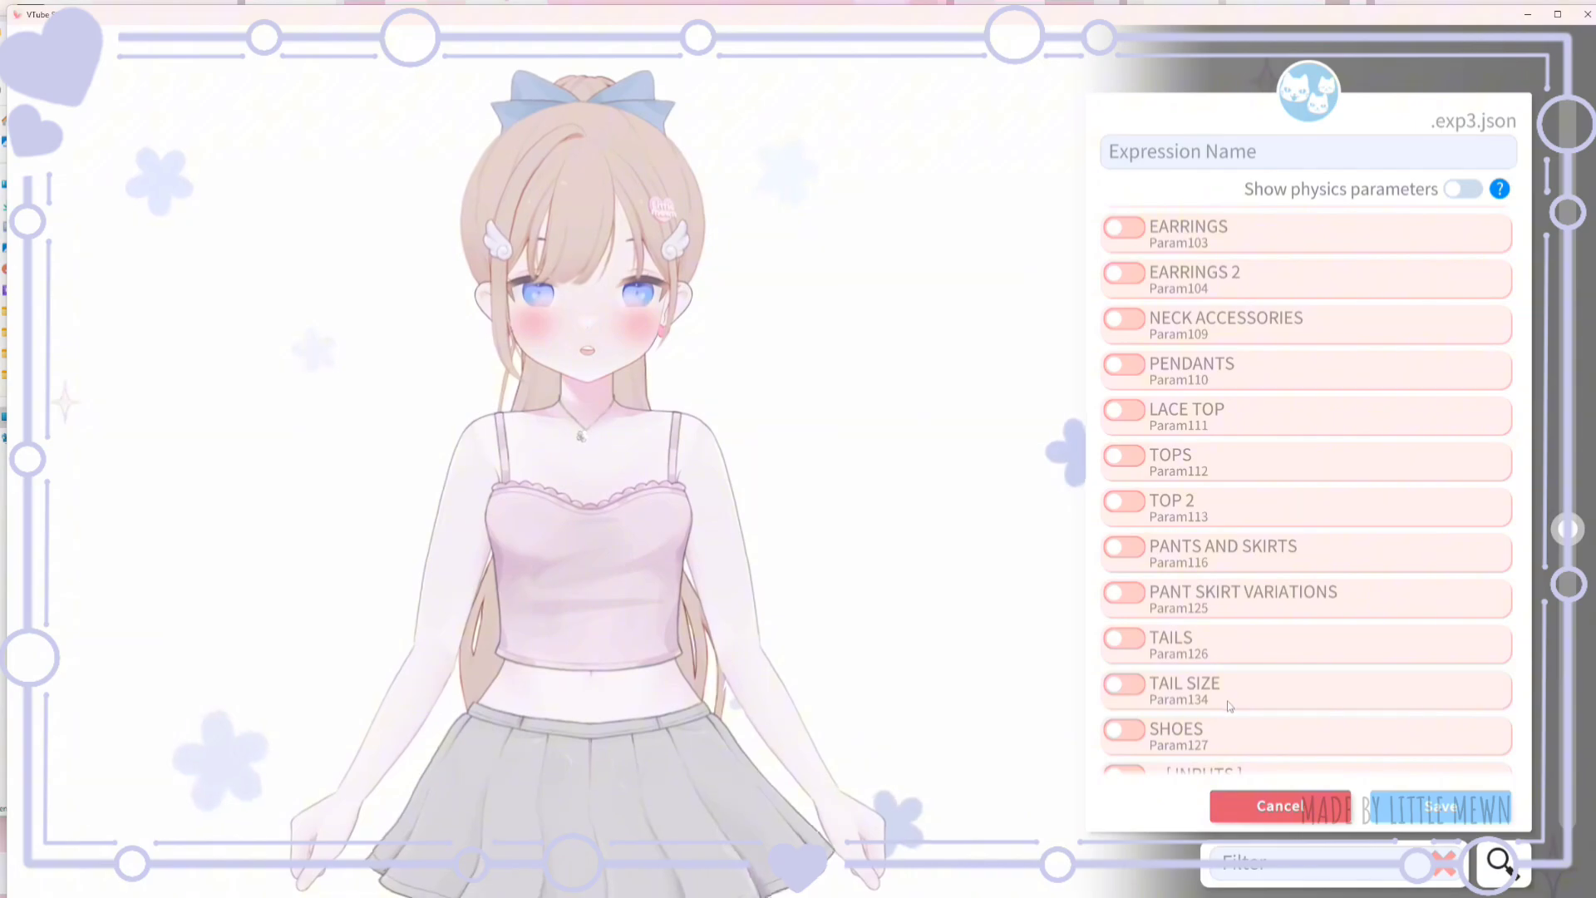
pyautogui.scroll(-2, 1197, 640)
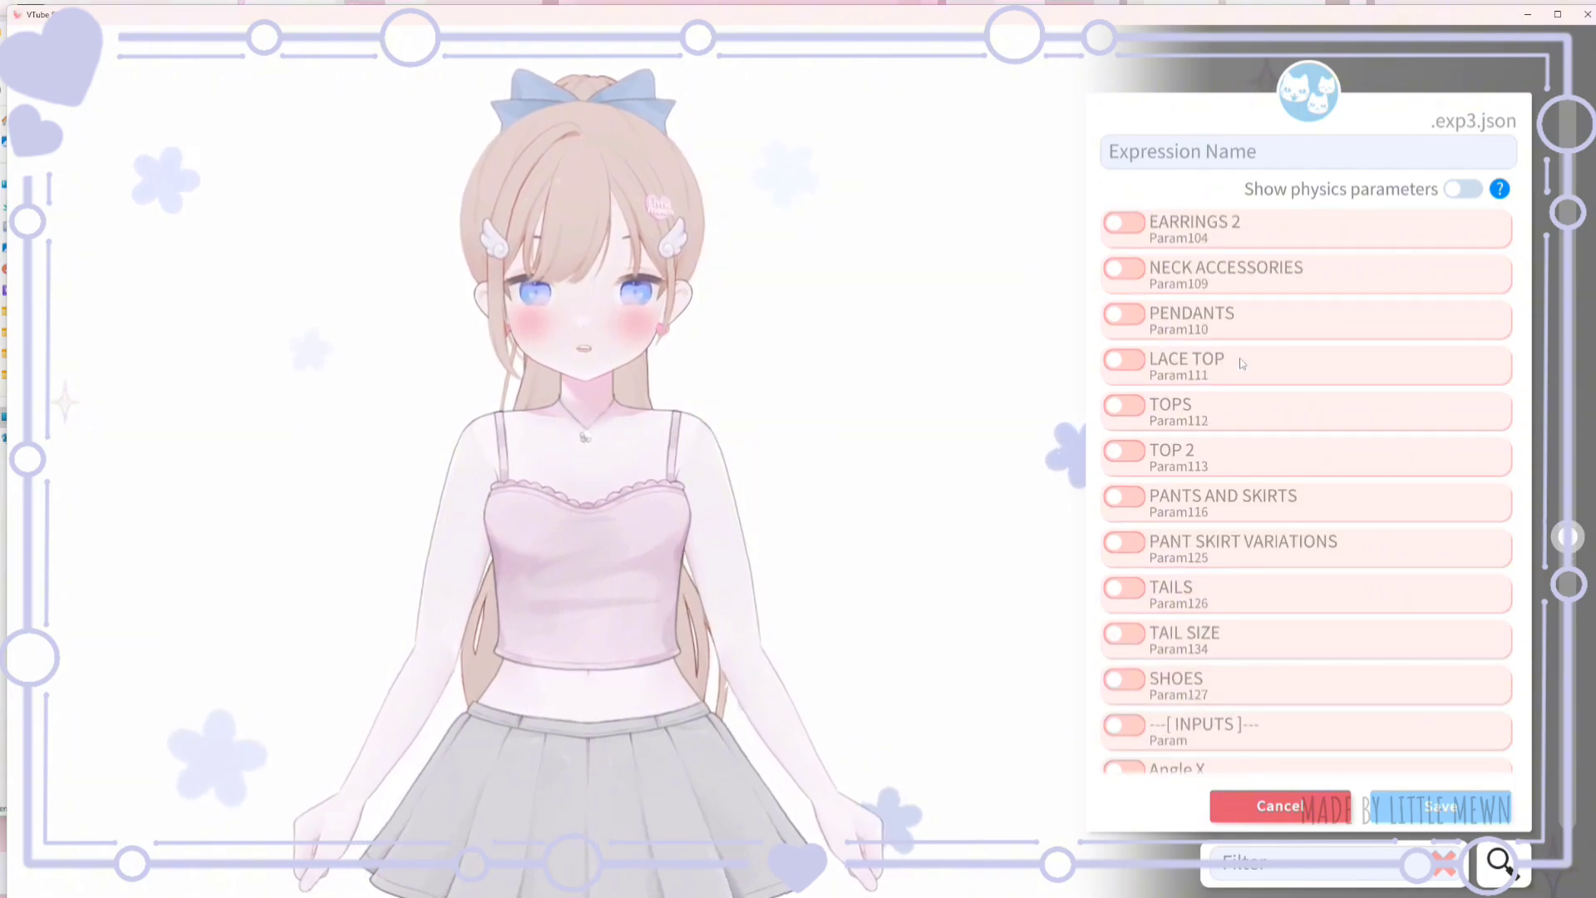
pyautogui.scroll(20, 1241, 364)
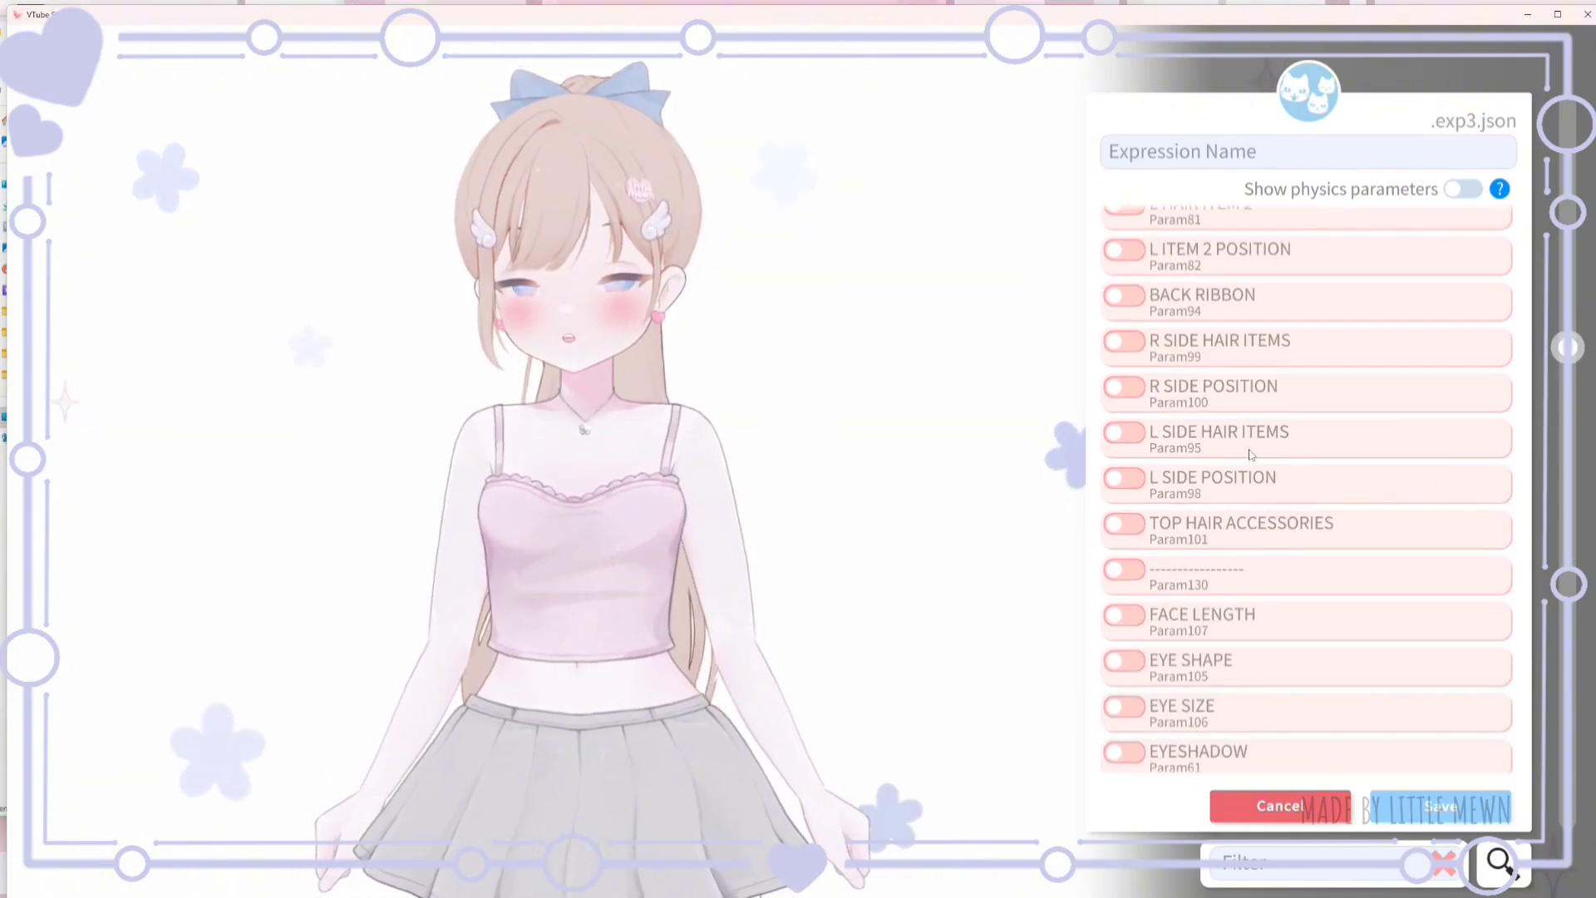